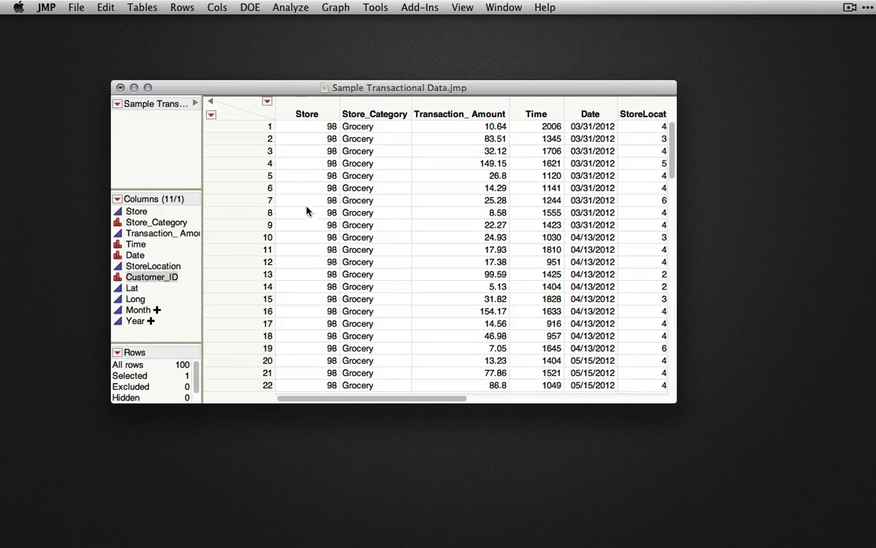
Step: Look through the transaction rows and examine the Store, Date and Transaction_ Amount columns
click(308, 200)
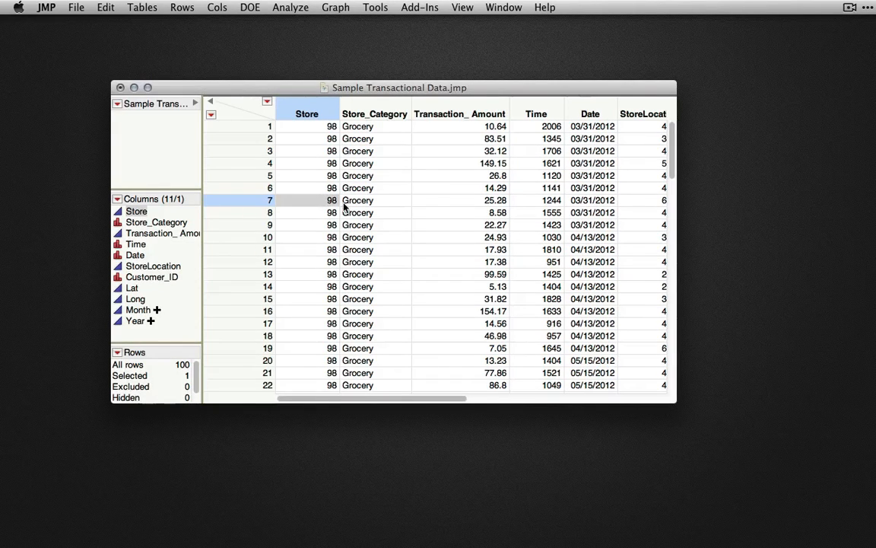
scroll(662, 221, down, 10)
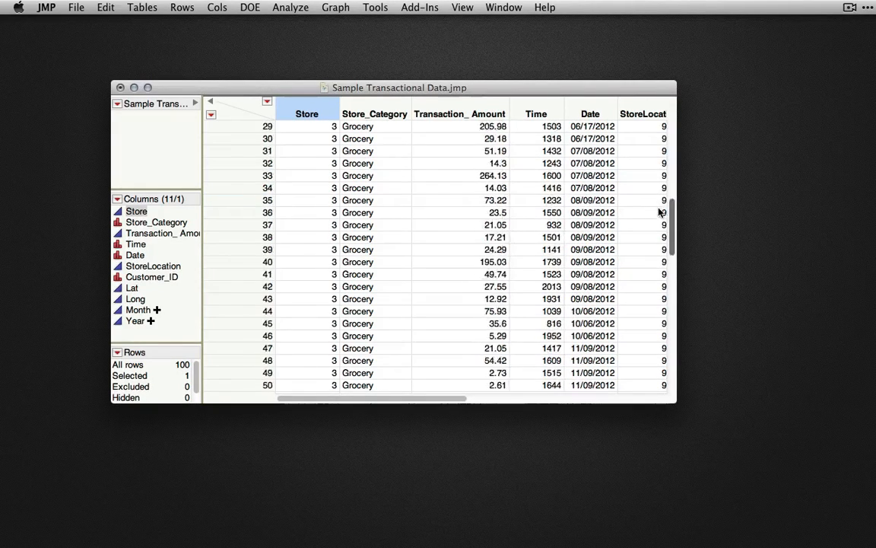
scroll(661, 212, down, 15)
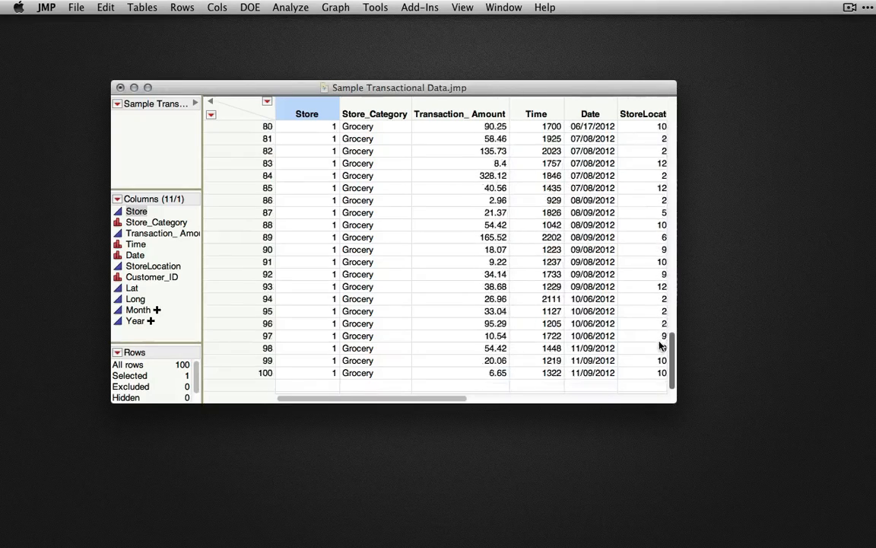
scroll(660, 346, up, 15)
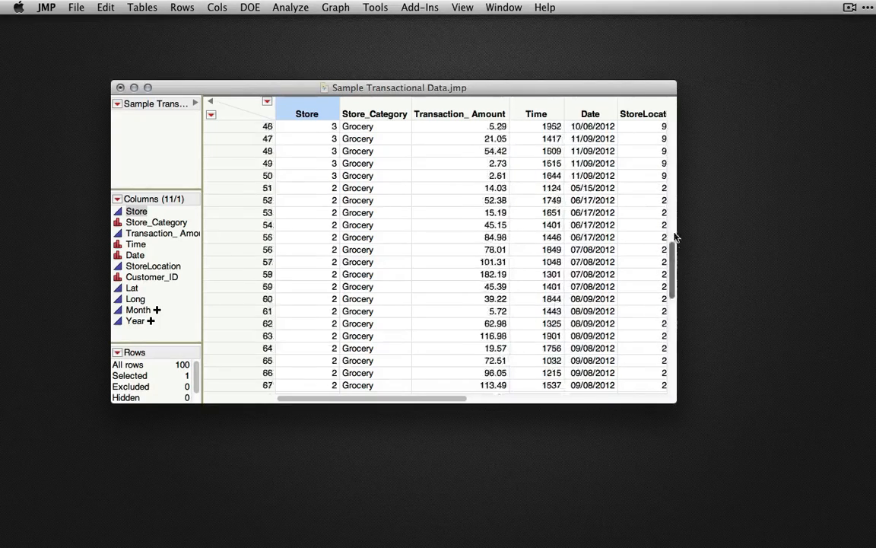
click(423, 112)
click(586, 114)
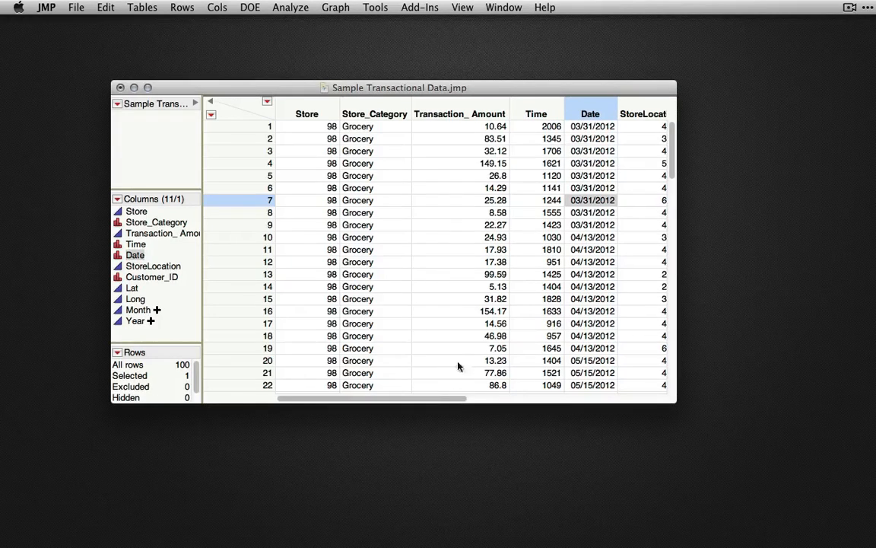
click(452, 106)
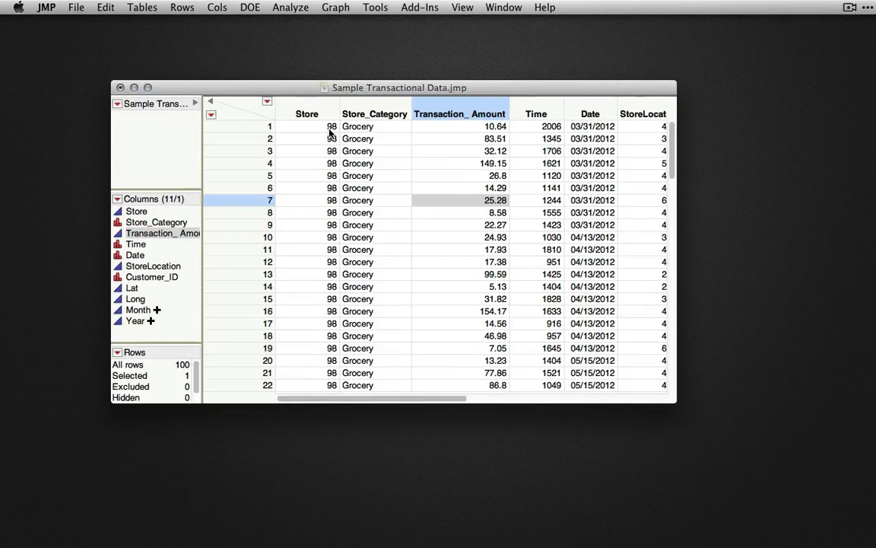
Step: Set up a Split of the table with Store as the Split By column and Transaction_ Amount as the split column
click(142, 7)
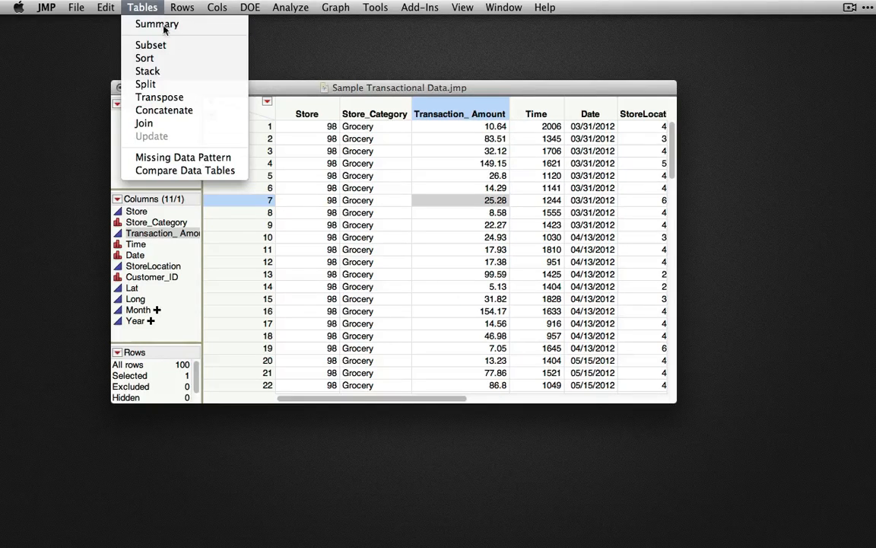
click(159, 83)
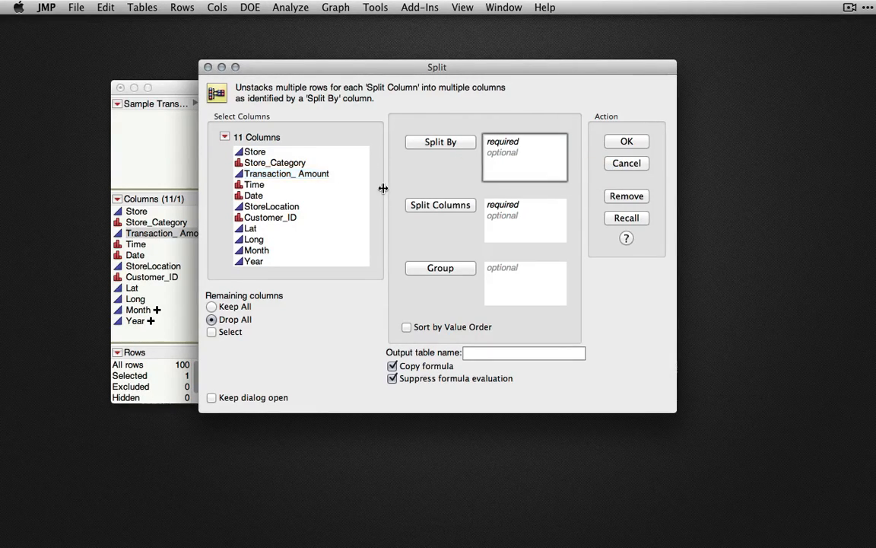
click(278, 151)
click(424, 146)
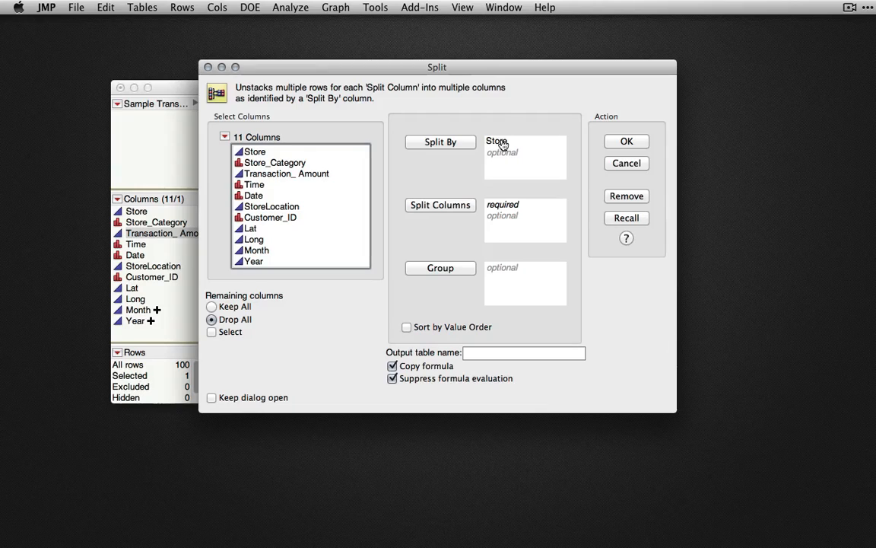
click(308, 177)
click(445, 207)
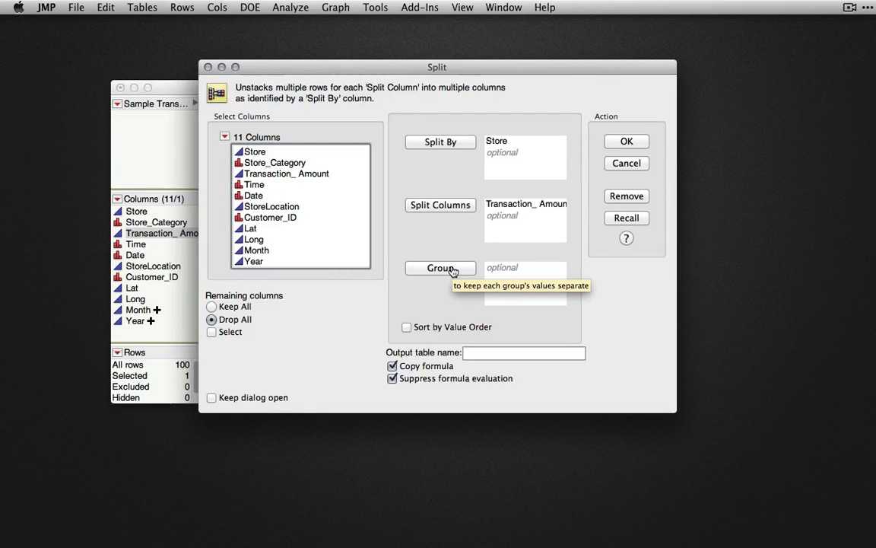
Step: Group the split by Customer_ID, keep all remaining columns and create the split table
click(289, 217)
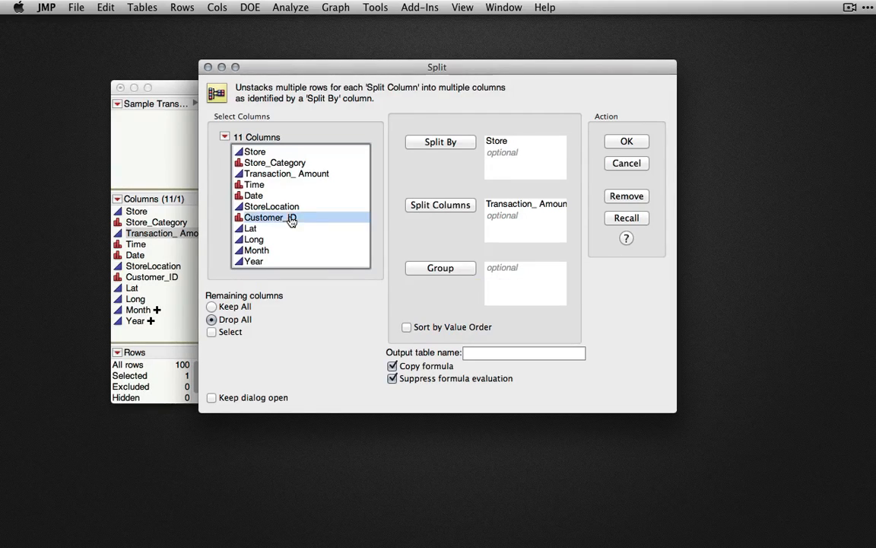
click(456, 269)
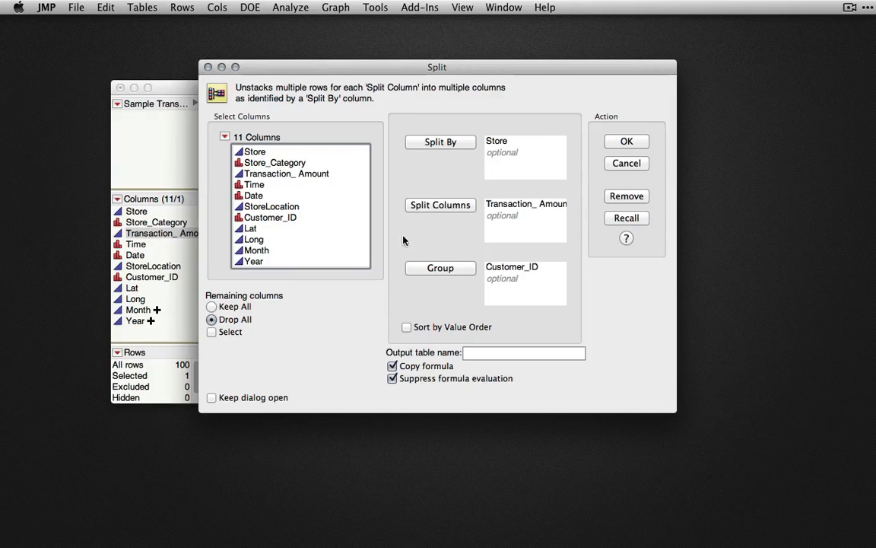
click(220, 308)
click(638, 144)
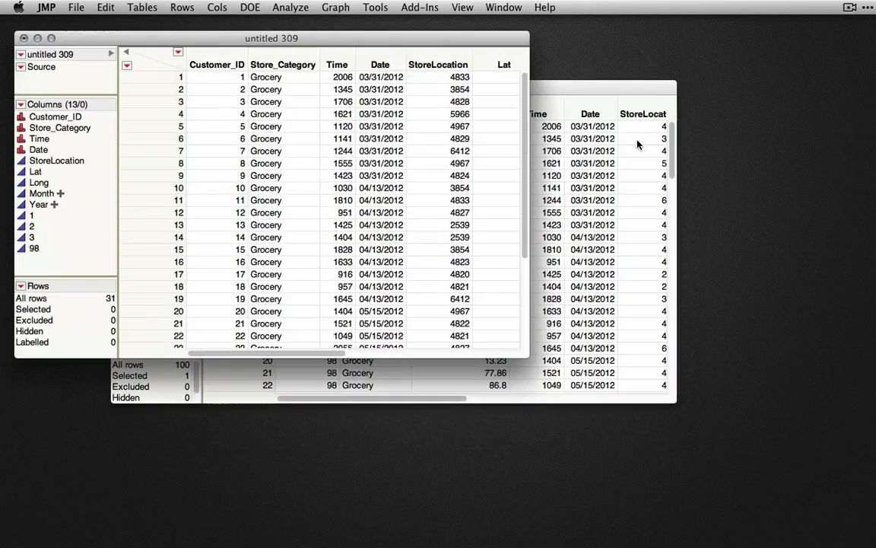
Step: Widen the new table's window and examine the store columns 1, 2, 3 and 98
drag(391, 43, 416, 46)
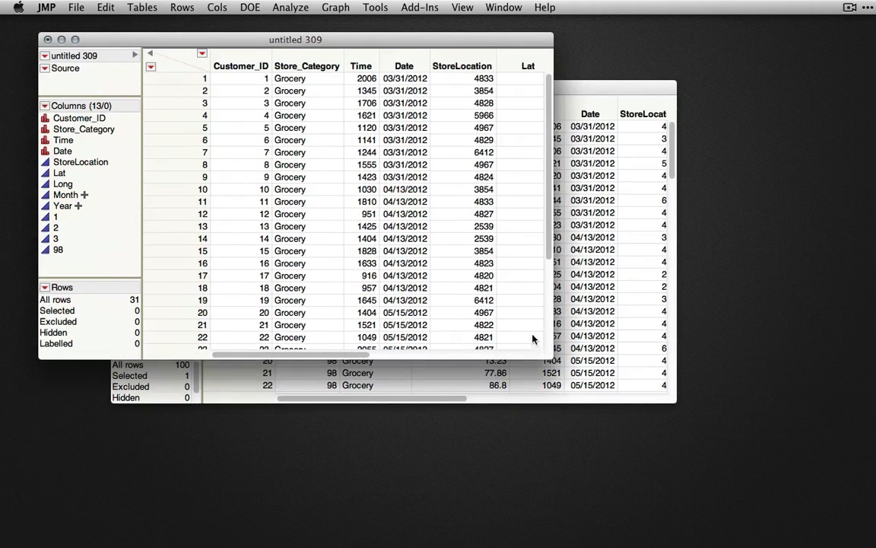
drag(551, 355, 846, 349)
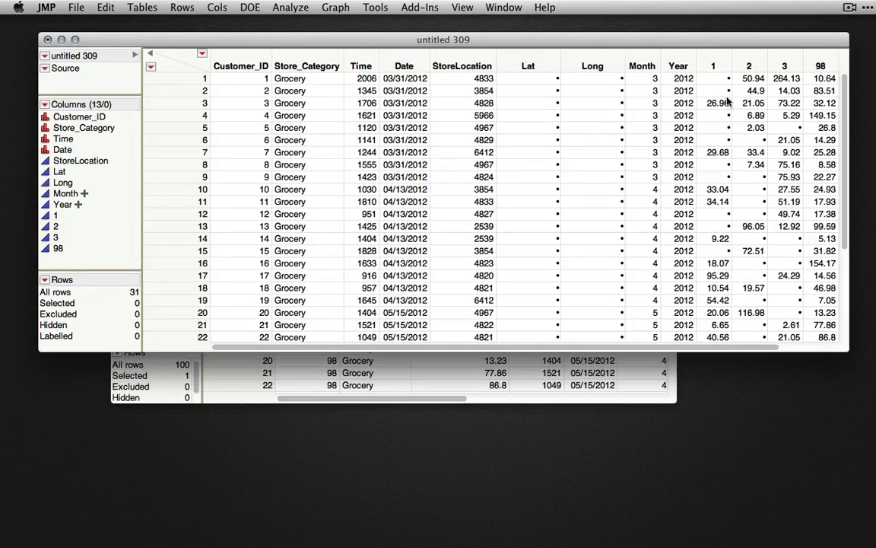
click(713, 67)
click(749, 67)
click(785, 66)
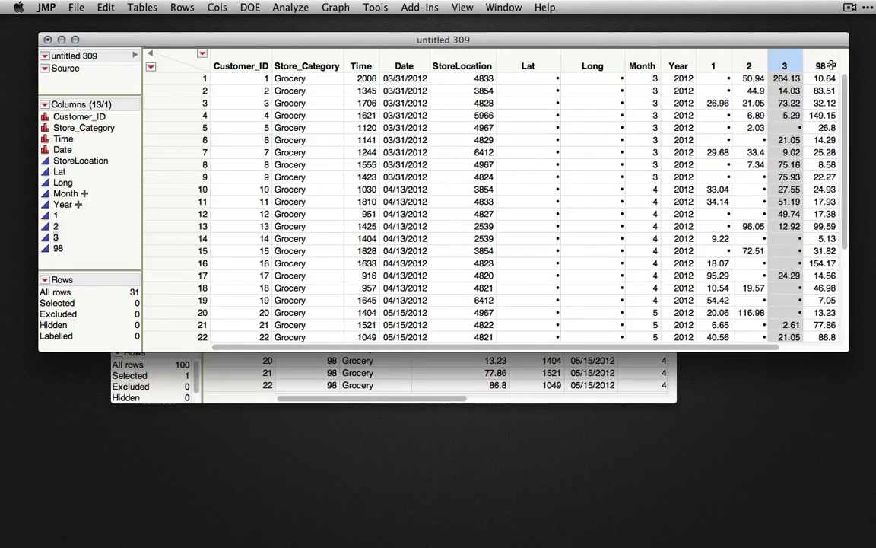
click(824, 67)
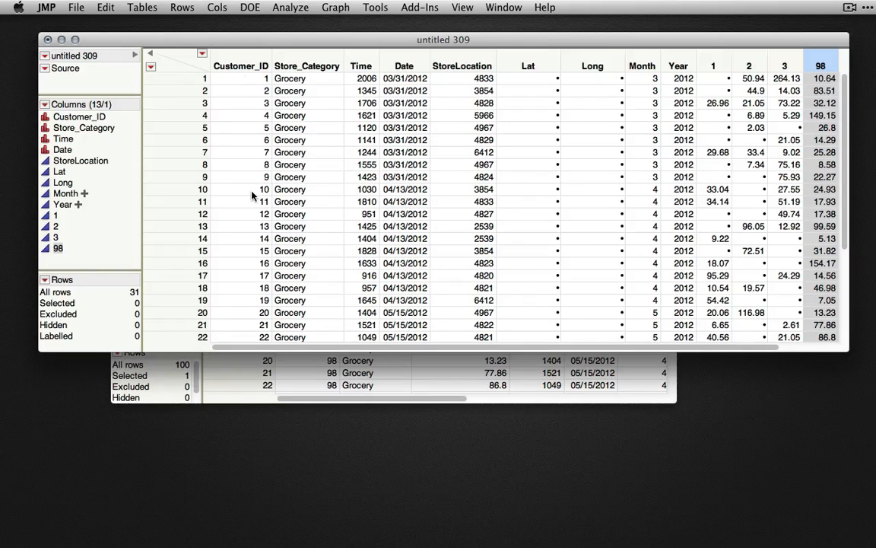
Step: Enter 0 in the missing row 1 cell of column 1 and copy that cell
click(723, 79)
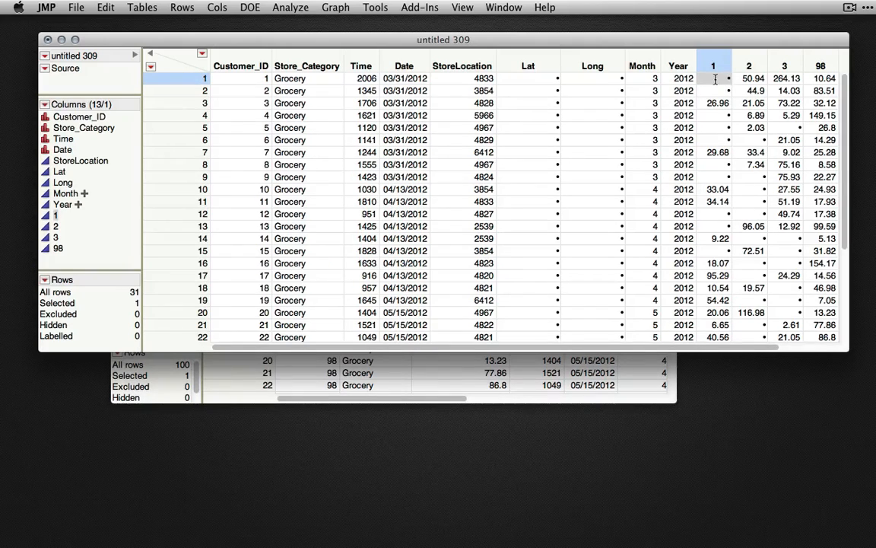
text(0)
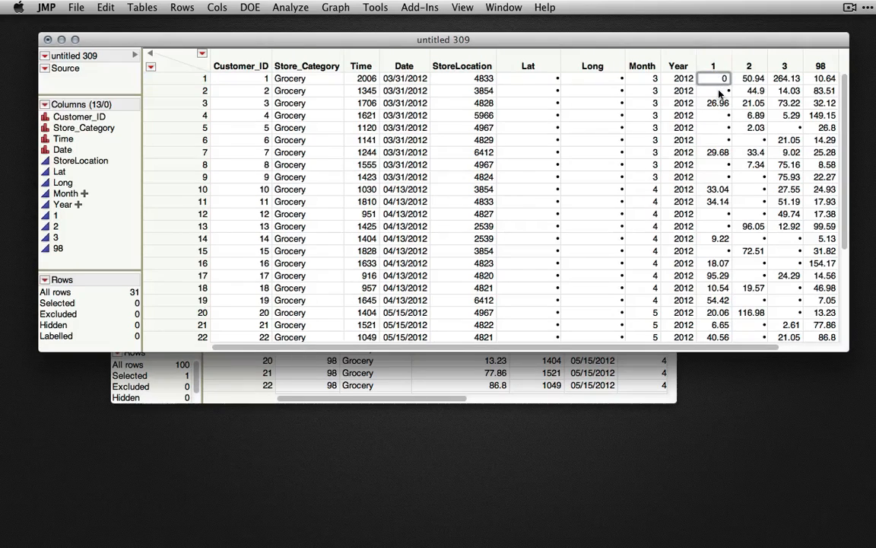
click(718, 91)
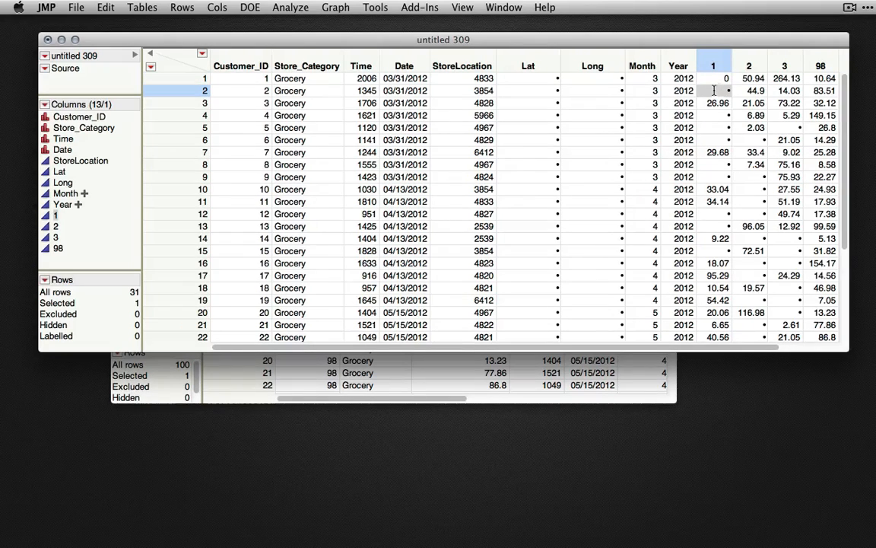
click(721, 80)
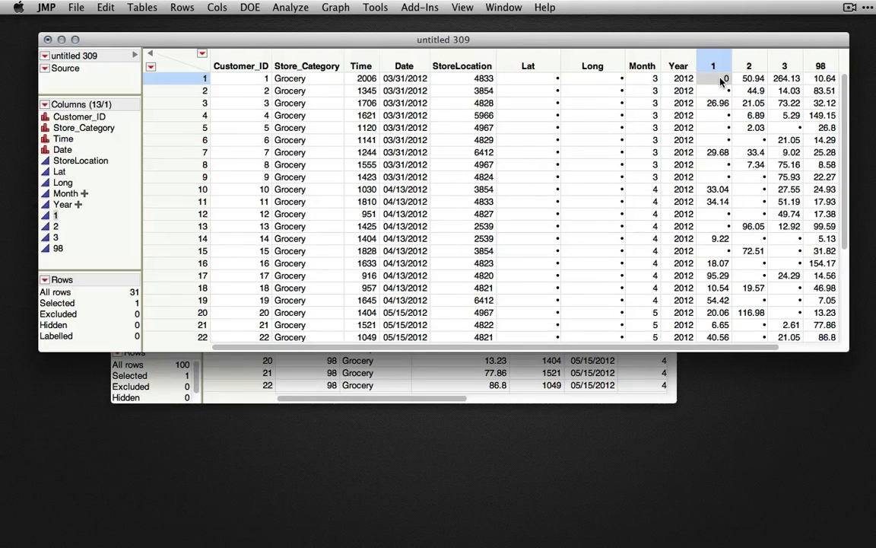
click(105, 7)
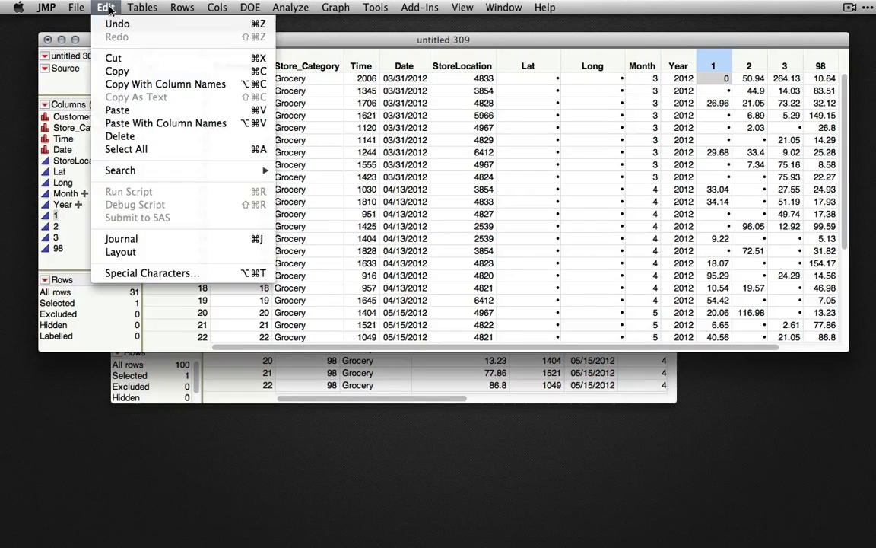
click(108, 71)
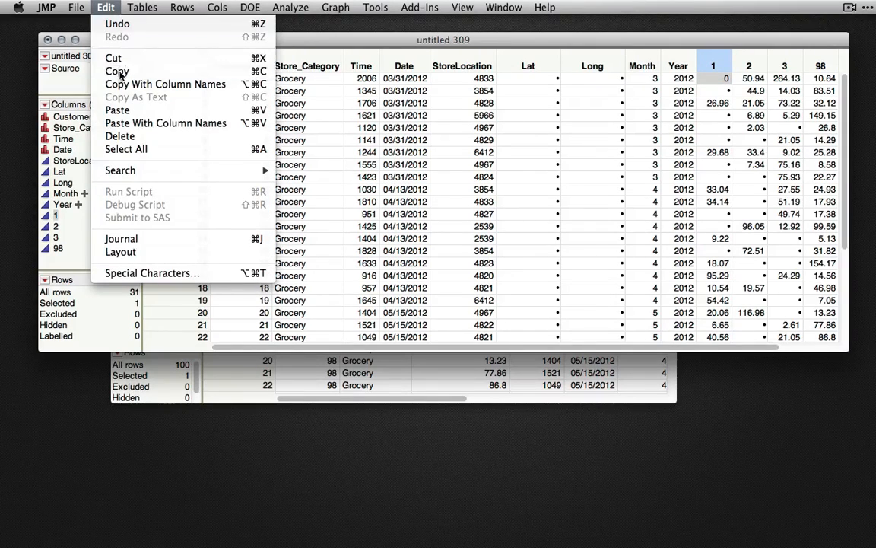
Step: Select all cells matching the missing row 2 value in column 1 and paste the copied 0 into them
right_click(727, 92)
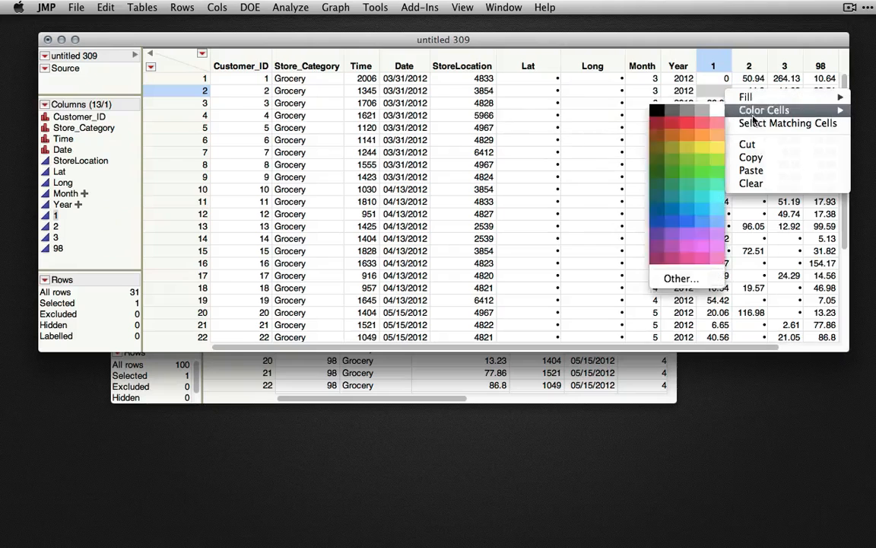
click(776, 123)
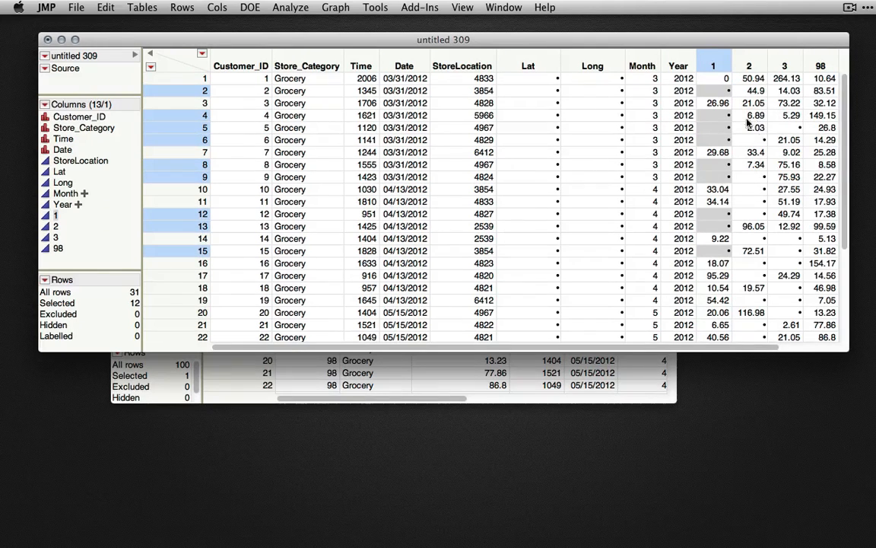
click(102, 9)
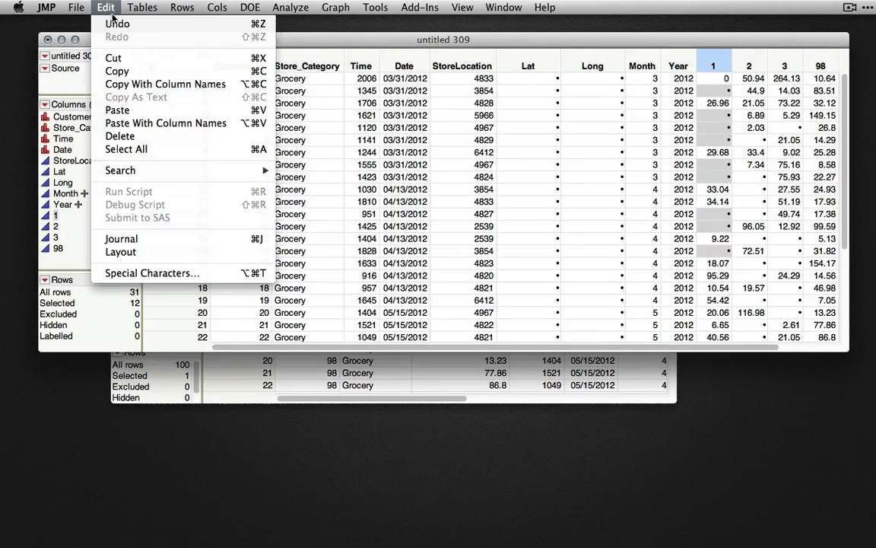
click(118, 111)
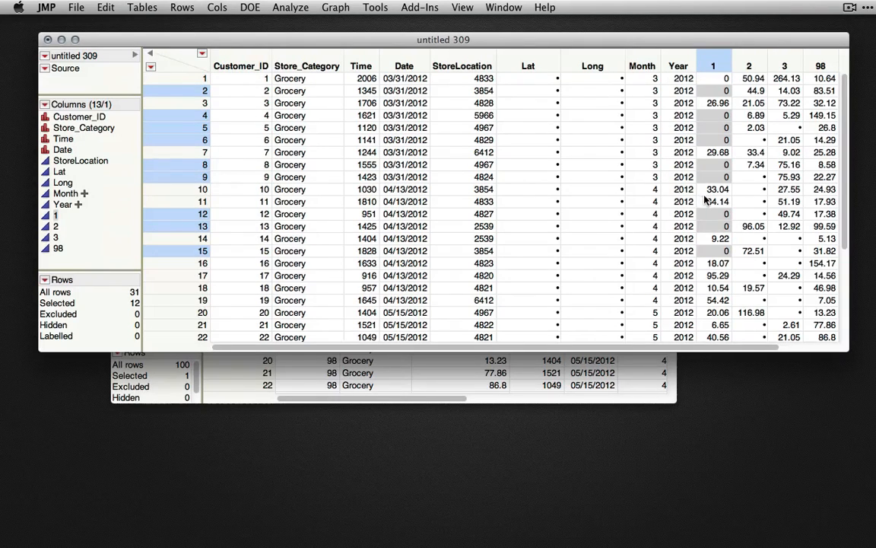
Step: Replace all missing cells in column 2 with the copied 0 by selecting the matching cells
right_click(761, 140)
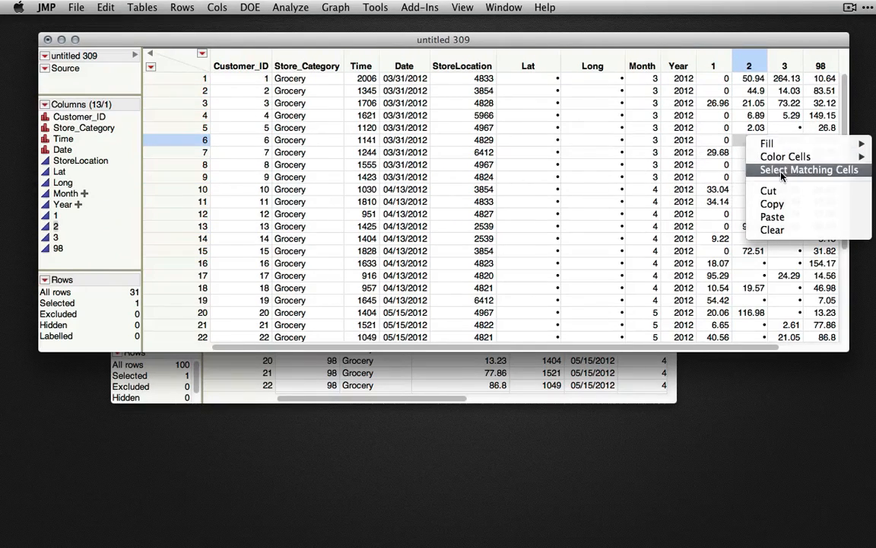
click(787, 169)
right_click(753, 140)
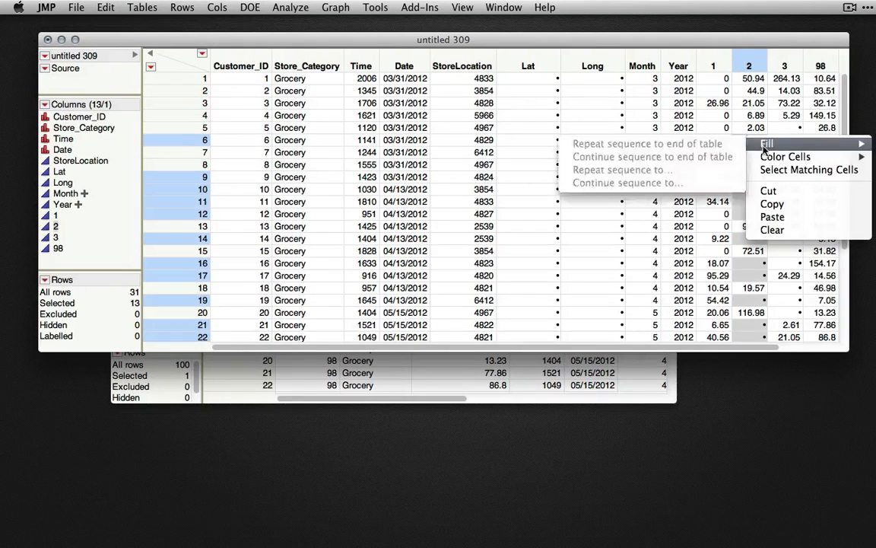
click(792, 216)
Step: Replace all missing cells in column 3 with the copied 0 by selecting the matching cells
right_click(795, 127)
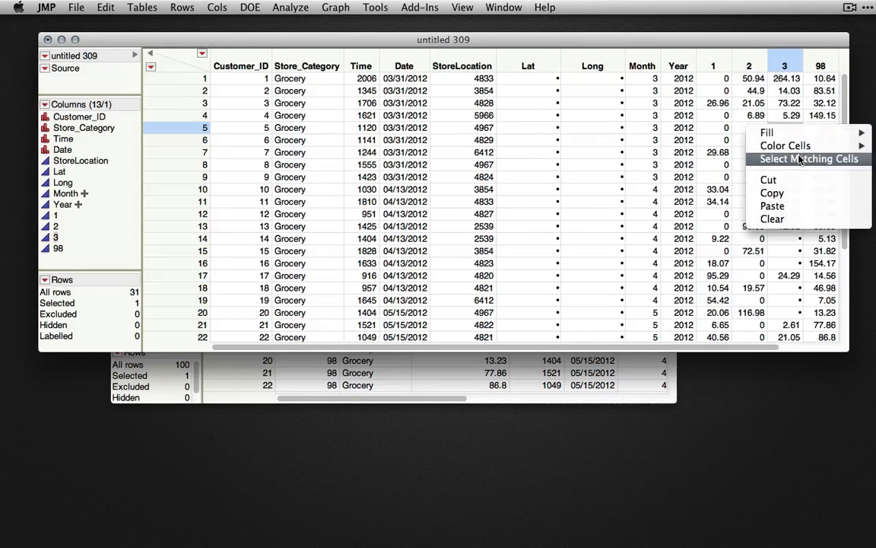
click(798, 161)
right_click(795, 128)
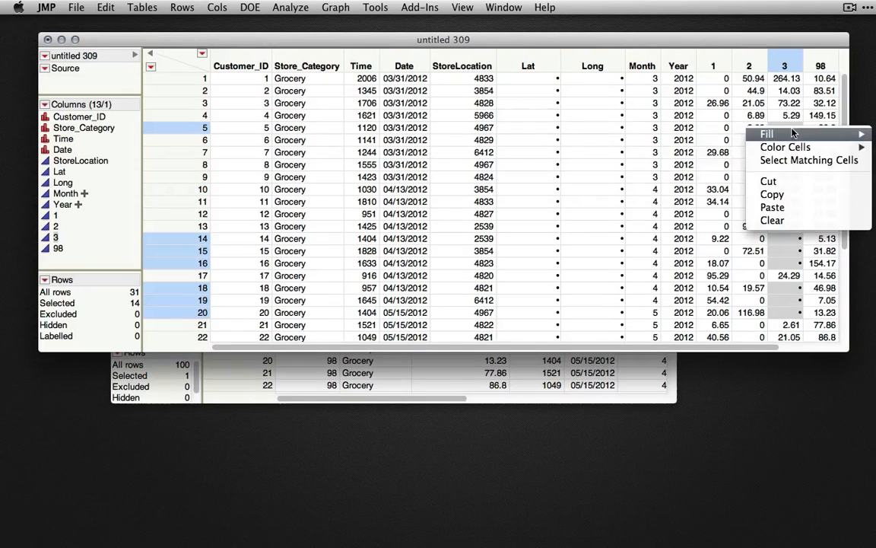
click(791, 213)
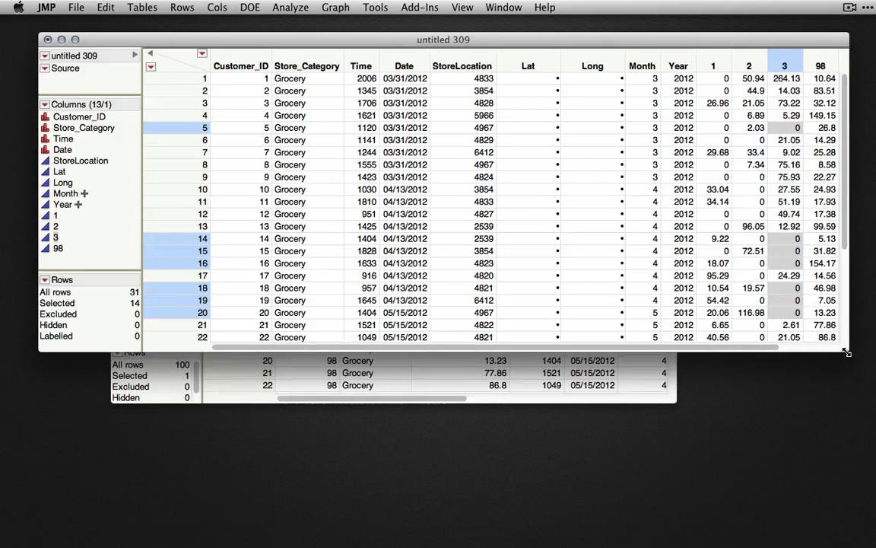
Step: Replace all missing cells in column 98 with the copied 0 by selecting the matching cells
drag(847, 352, 859, 455)
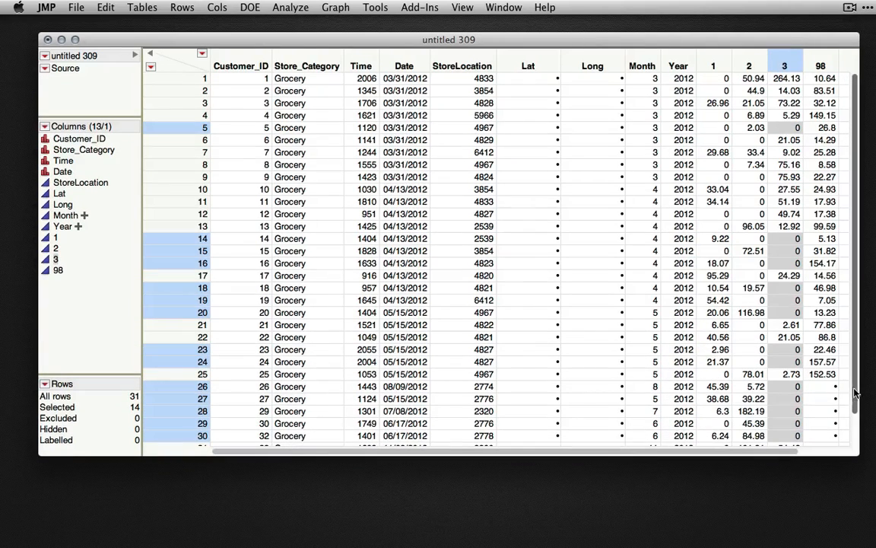
scroll(854, 432, down, 1)
right_click(826, 363)
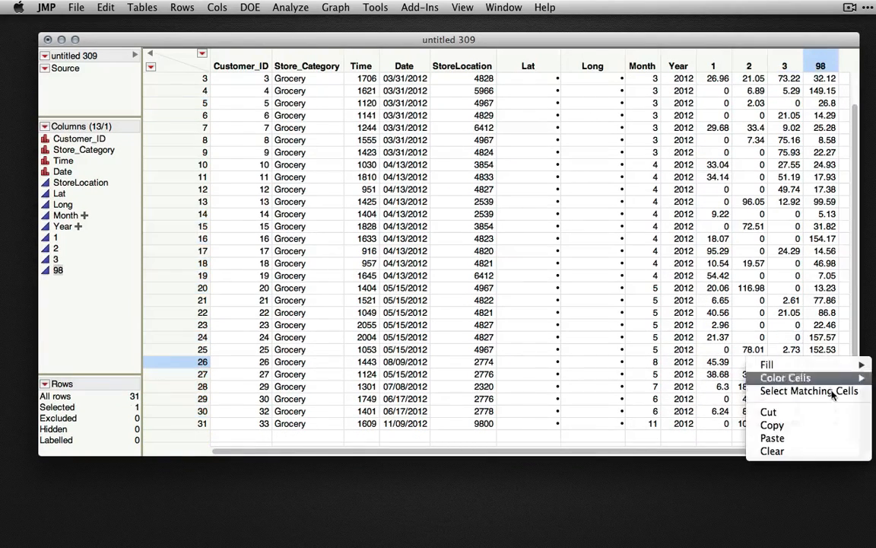
click(798, 386)
right_click(814, 381)
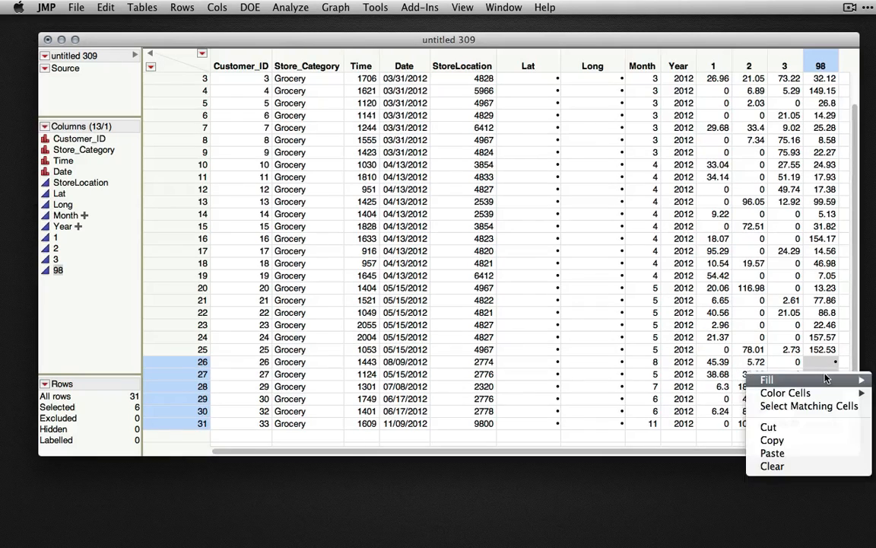
click(809, 451)
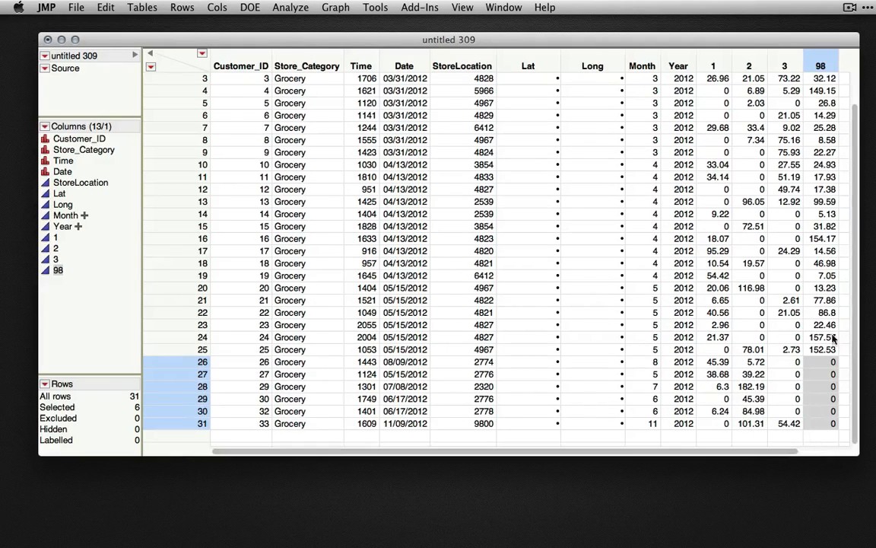
Step: Add a new column after column 98 and name it Away
scroll(860, 185, up, 2)
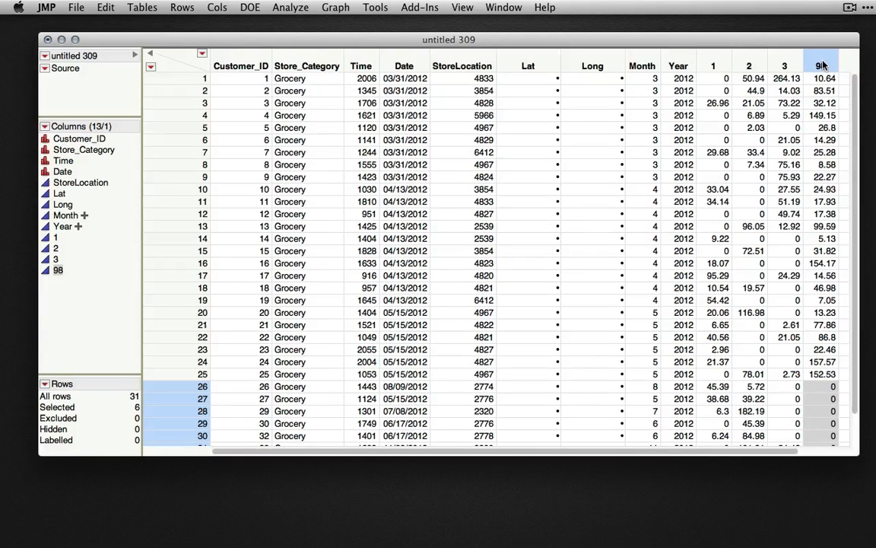
drag(764, 454, 825, 456)
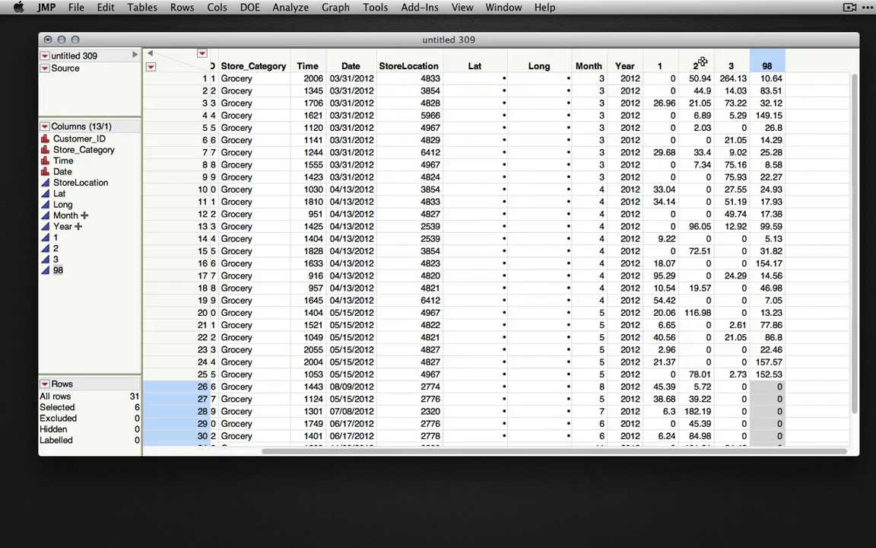
double_click(807, 68)
click(814, 65)
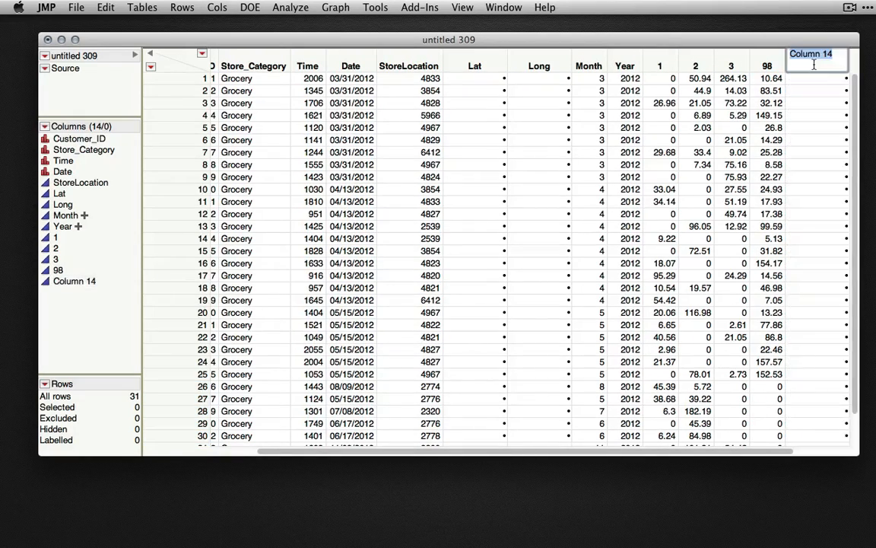
text(Away)
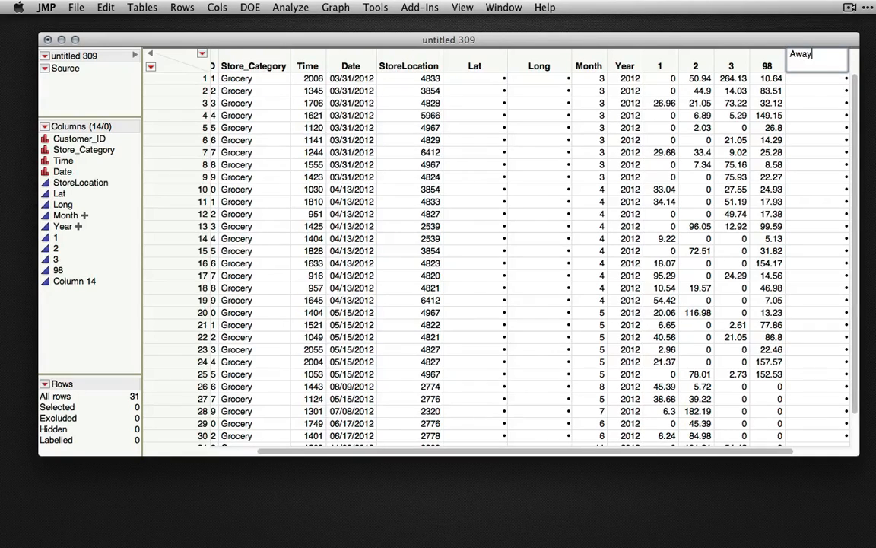
key(Return)
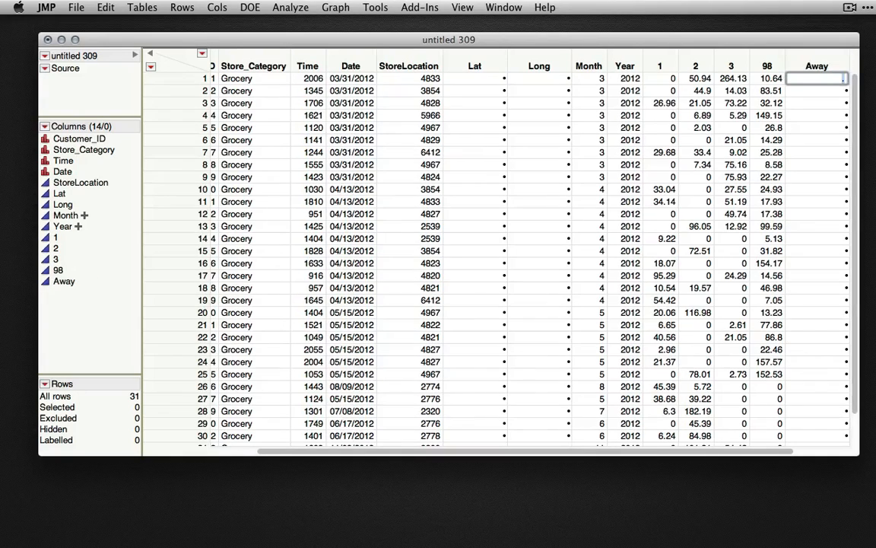
Step: Give the Away column a formula that adds columns 1, 2 and 3
right_click(814, 66)
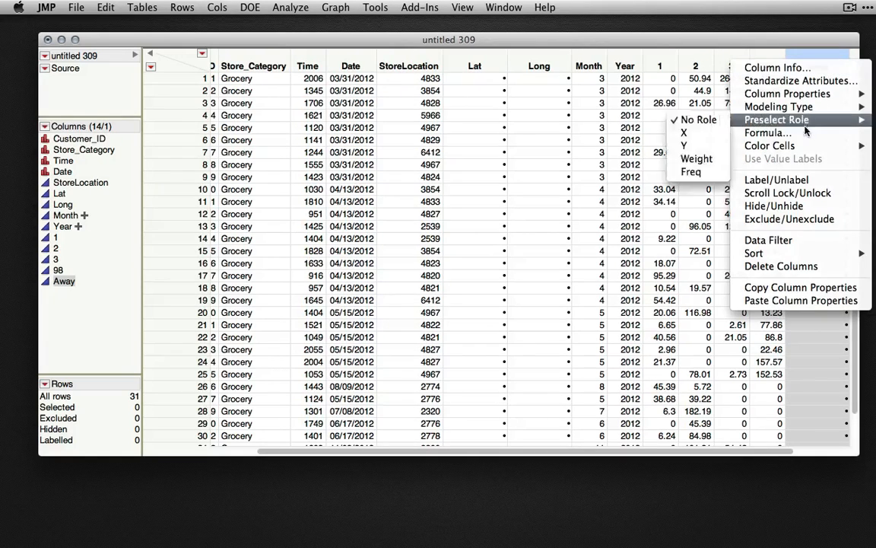
click(764, 133)
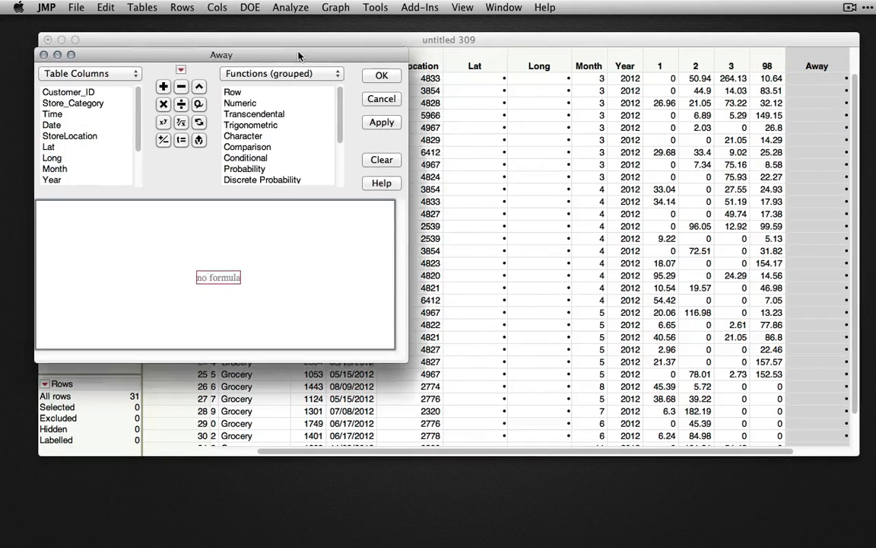
drag(268, 54, 402, 63)
scroll(215, 124, down, 4)
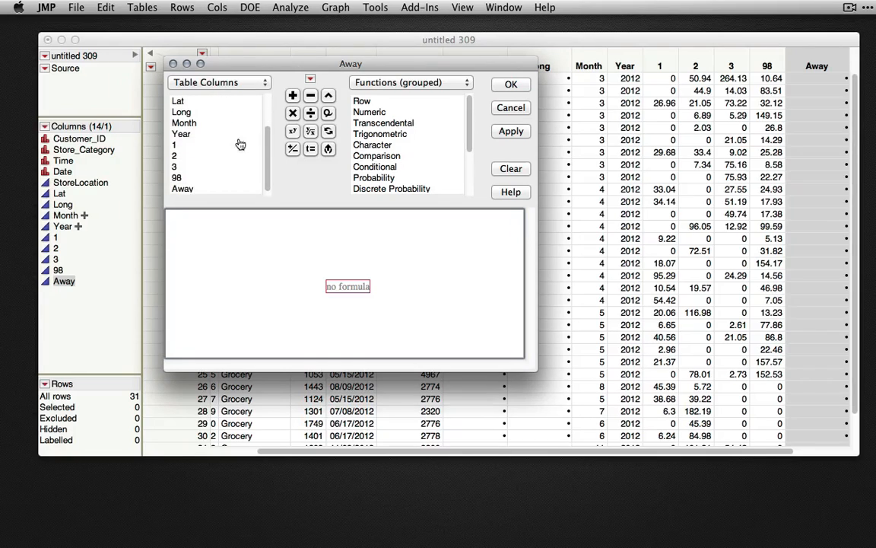
click(176, 145)
click(293, 96)
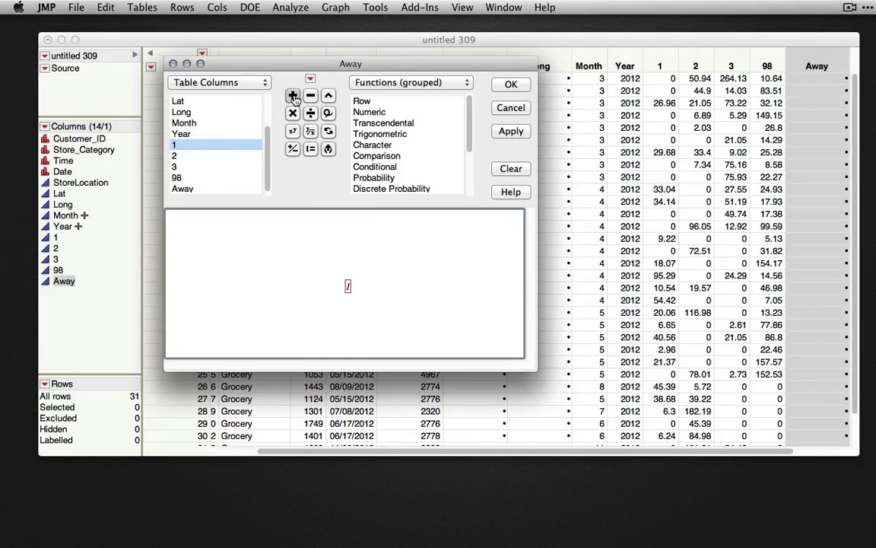
click(175, 155)
click(292, 96)
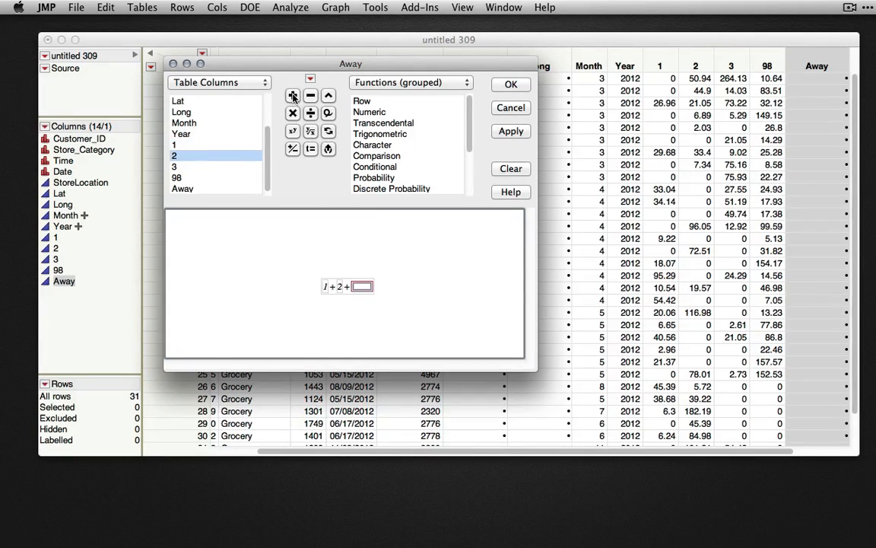
click(179, 167)
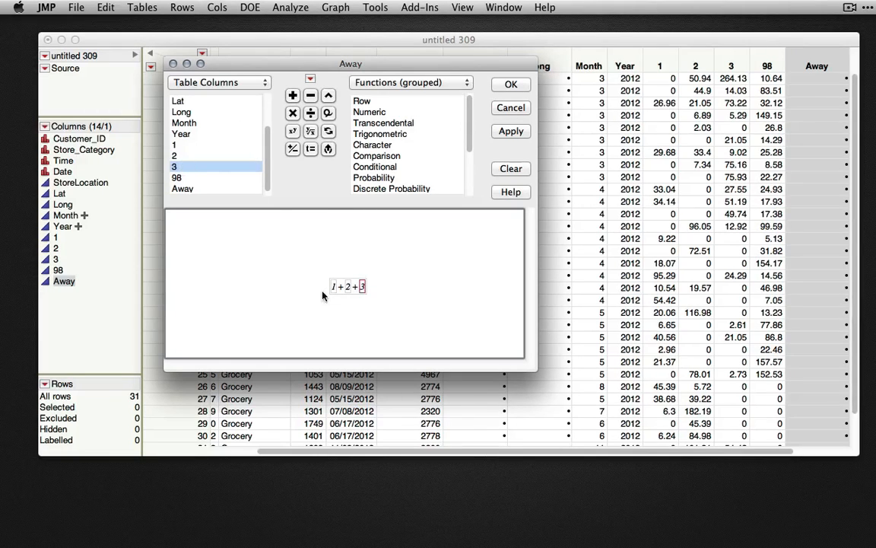
click(508, 85)
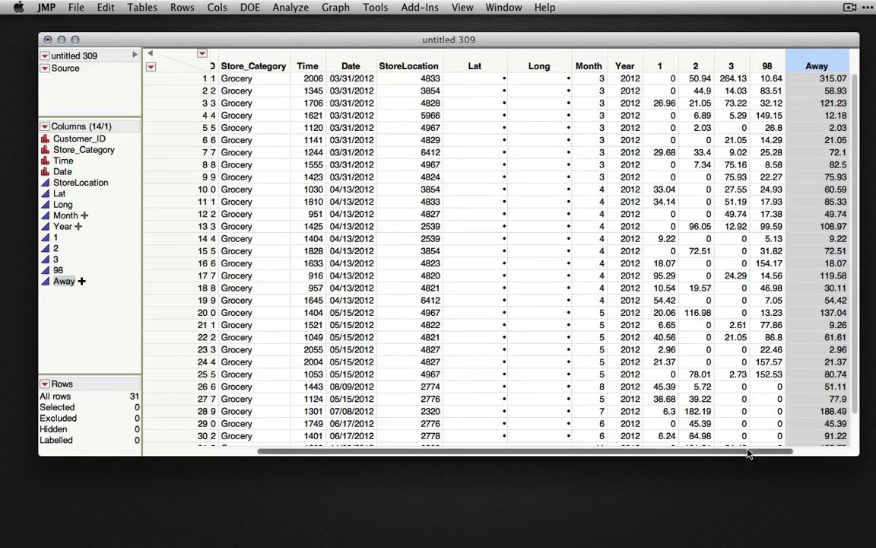
Step: Add a new column after Away and name it Average Transaction
drag(749, 453, 831, 451)
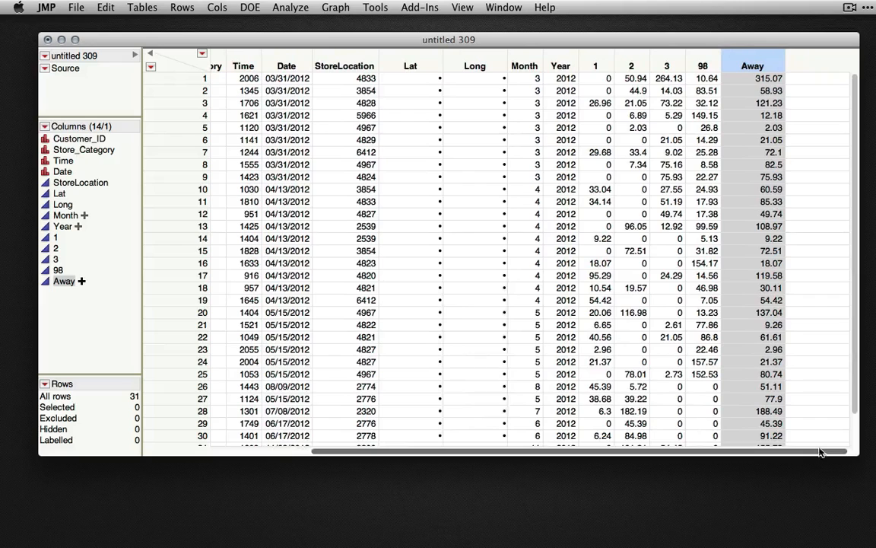
double_click(798, 64)
click(799, 64)
click(810, 62)
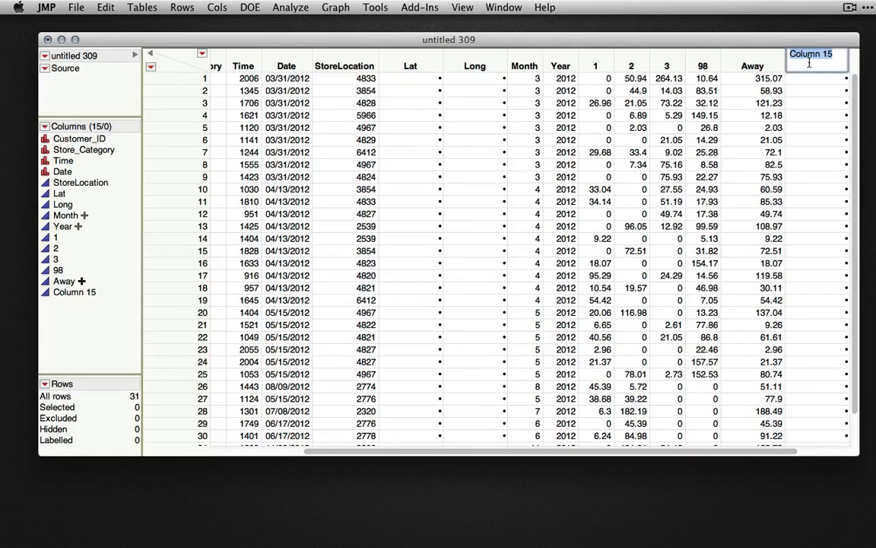
text(Average)
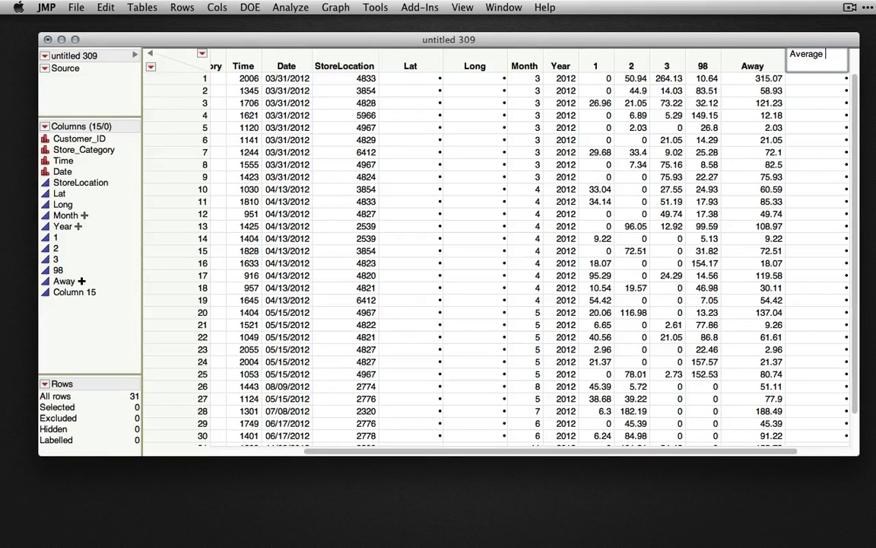
text( Transaction)
key(Return)
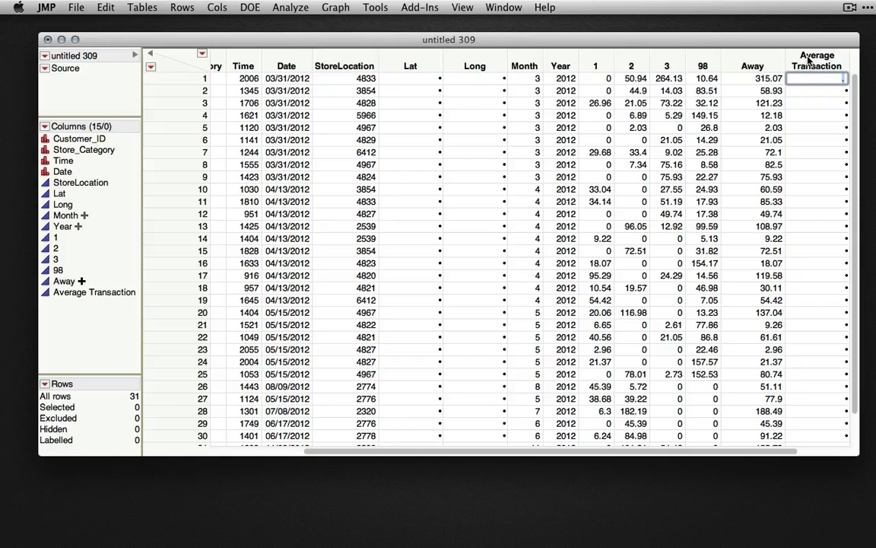
Step: Give the Average Transaction column a formula using the statistical Mean function of columns 1, 2, 3 and 98
right_click(811, 64)
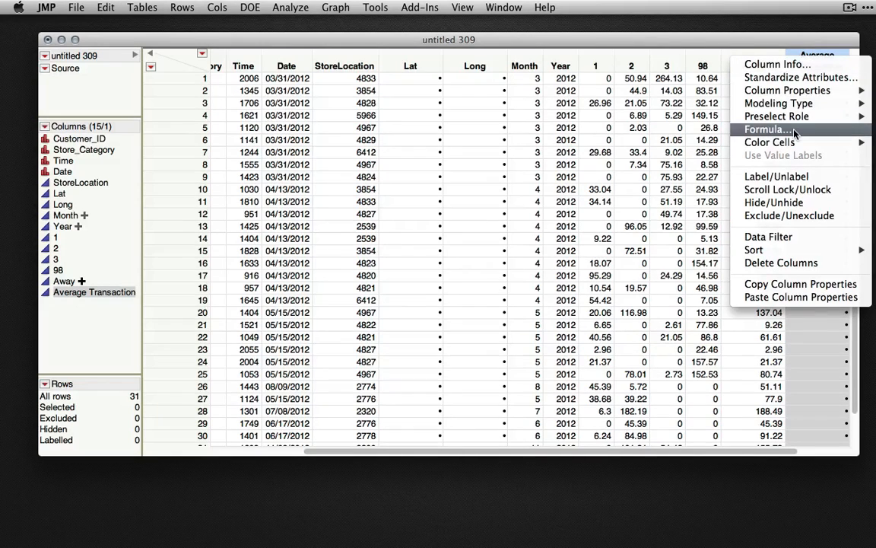
click(714, 116)
drag(273, 62, 493, 82)
scroll(492, 160, down, 2)
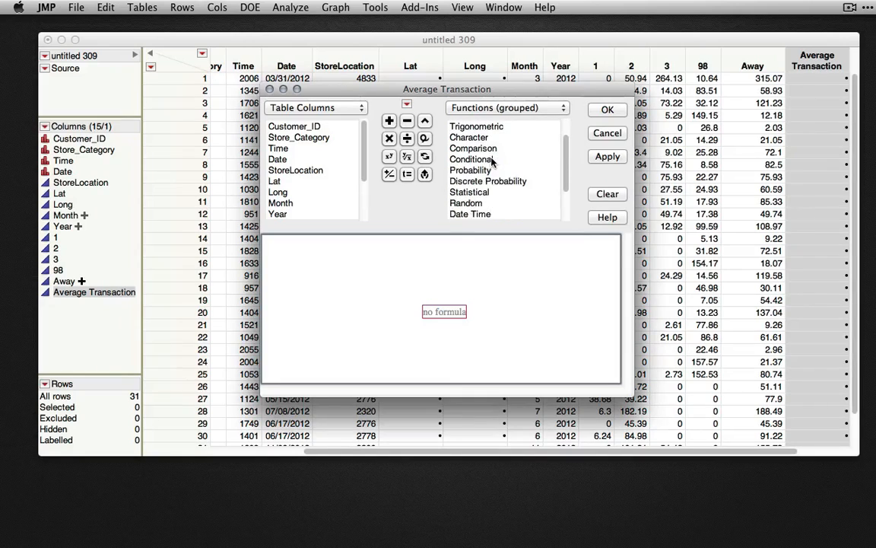
click(480, 194)
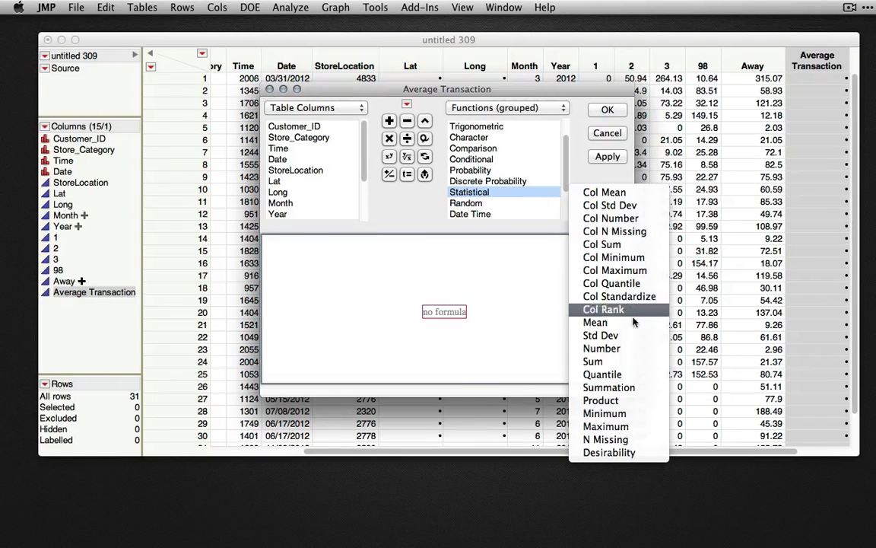
click(597, 323)
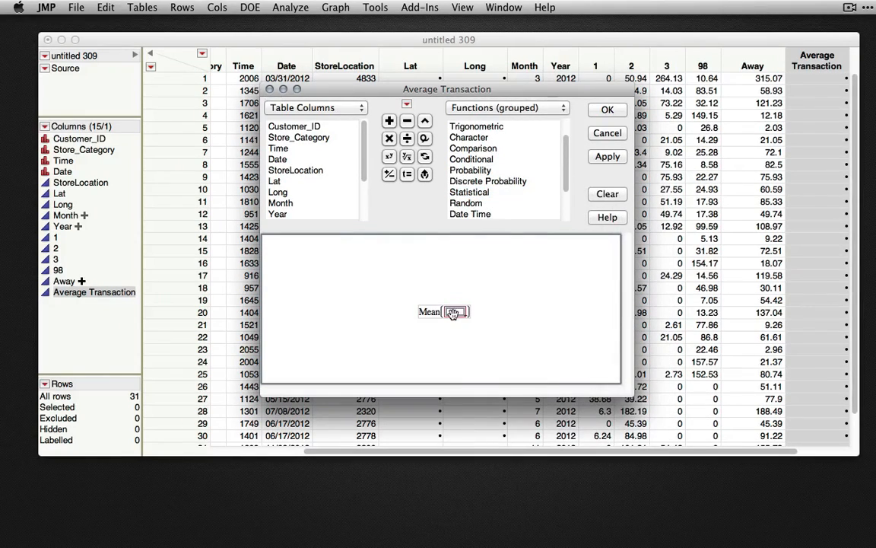
scroll(335, 175, down, 3)
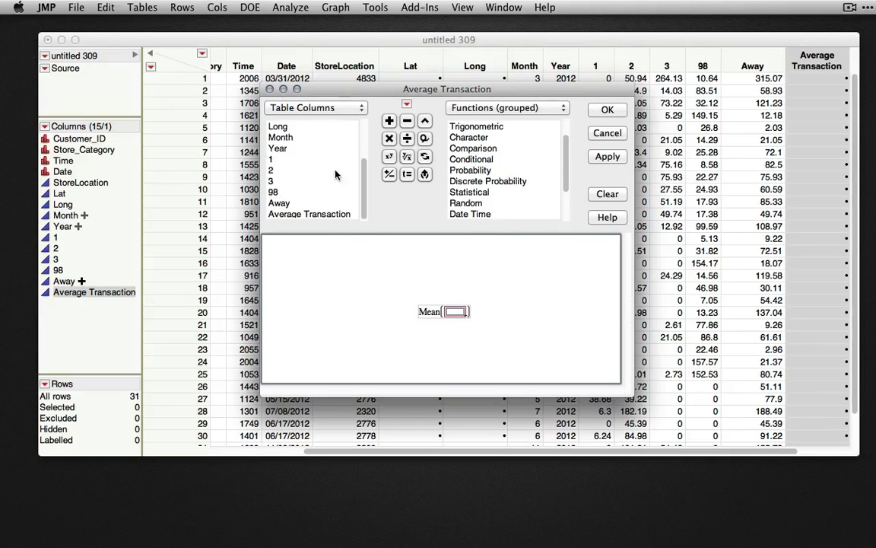
click(272, 159)
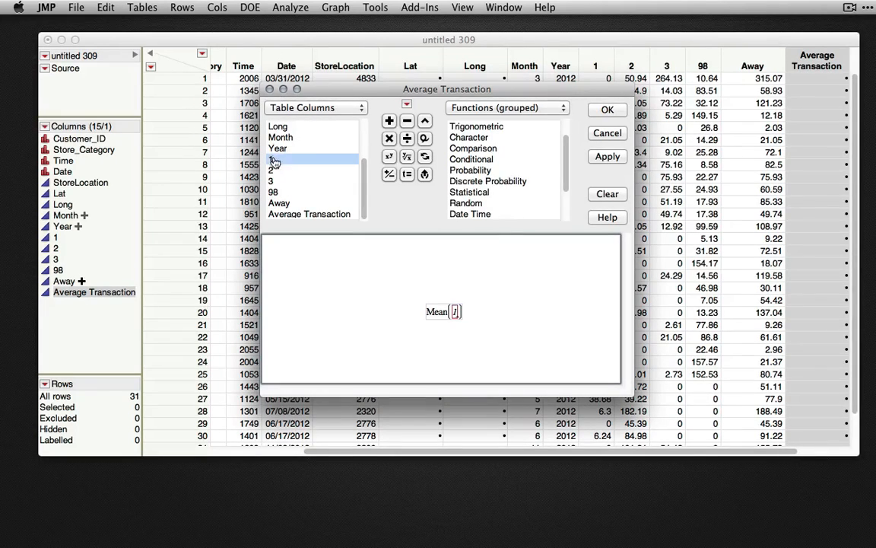
shift+click(279, 194)
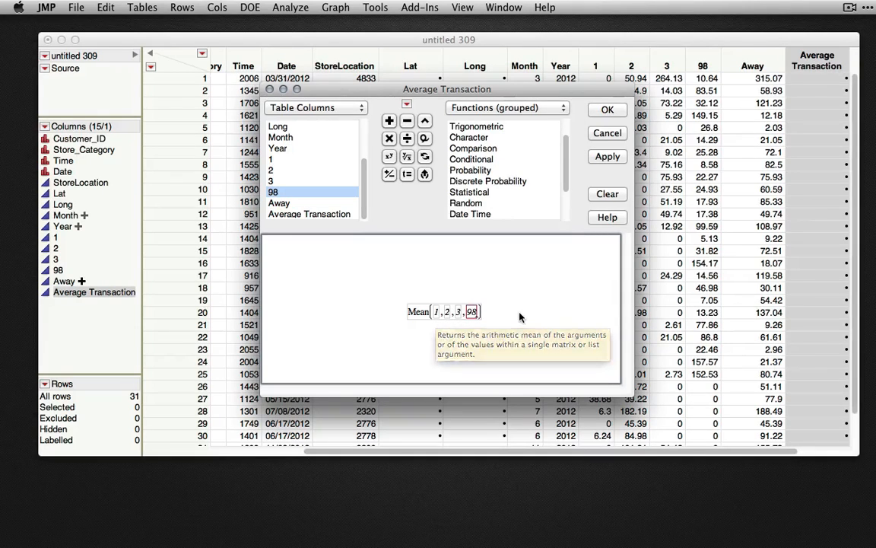
click(608, 111)
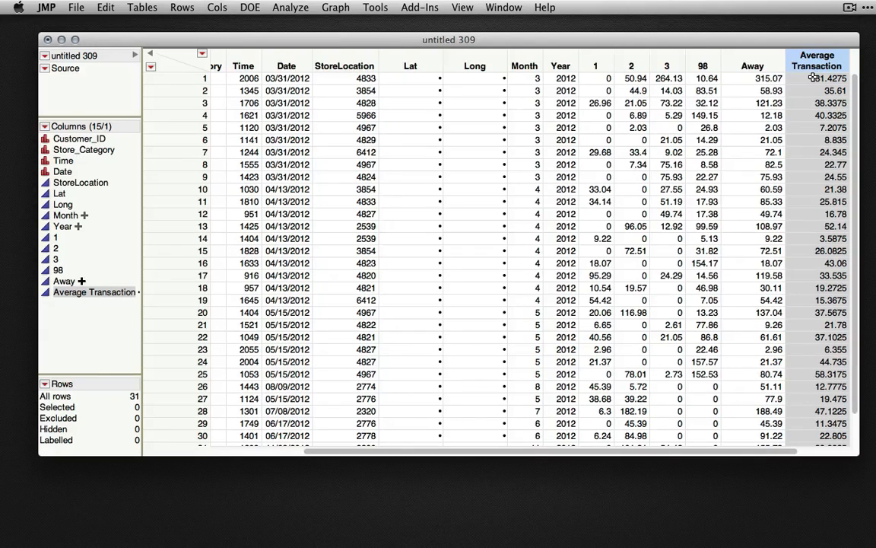
Step: Add a new column after Average Transaction and name it Total
drag(759, 452, 765, 453)
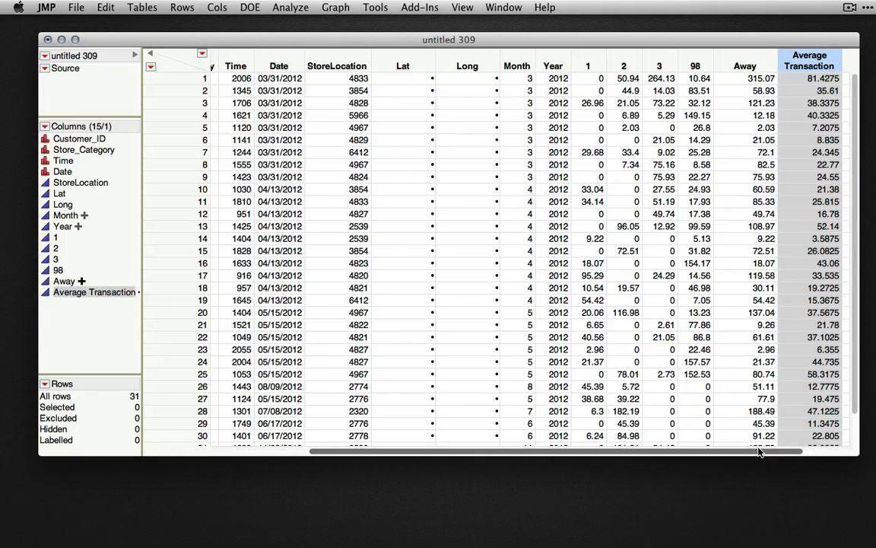
drag(759, 451, 810, 454)
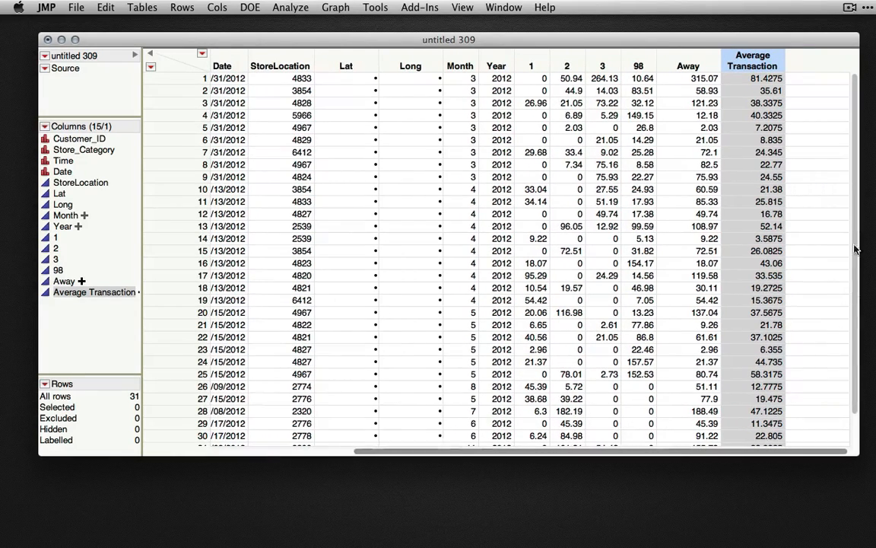
double_click(806, 67)
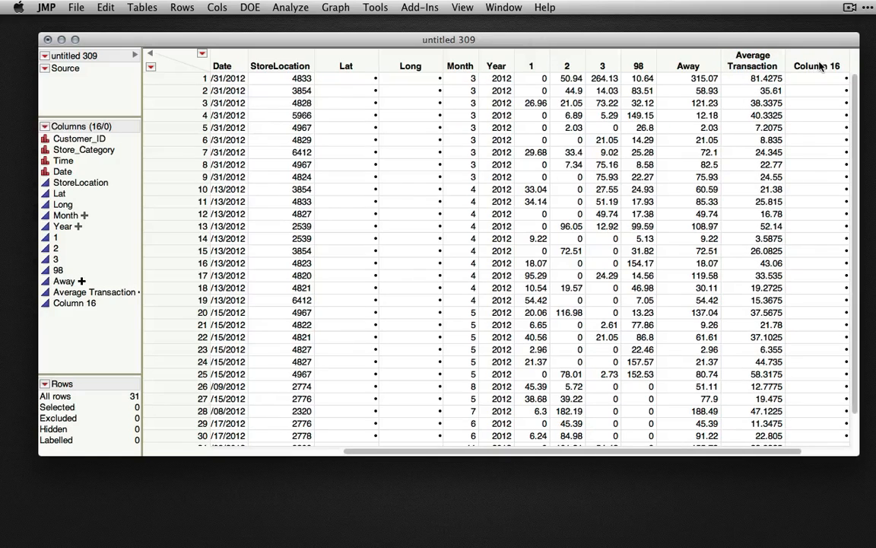
click(820, 66)
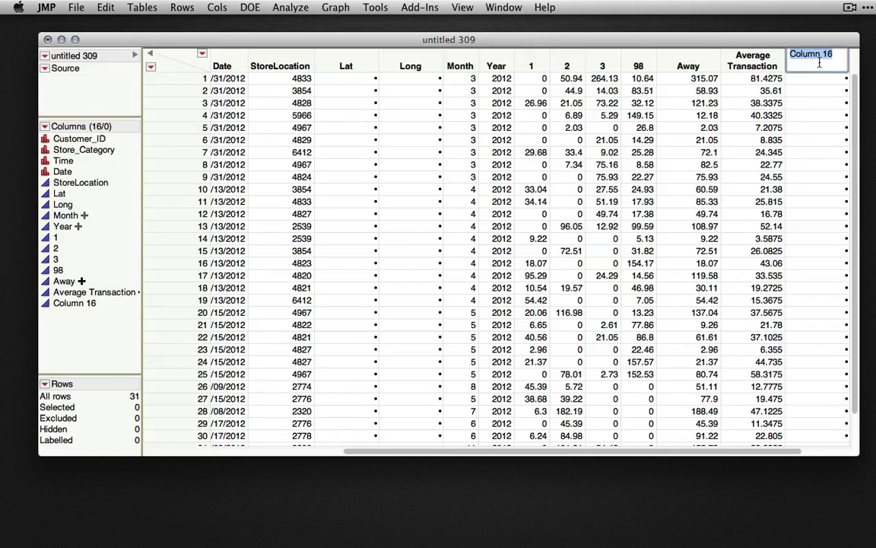
text(Total)
key(Return)
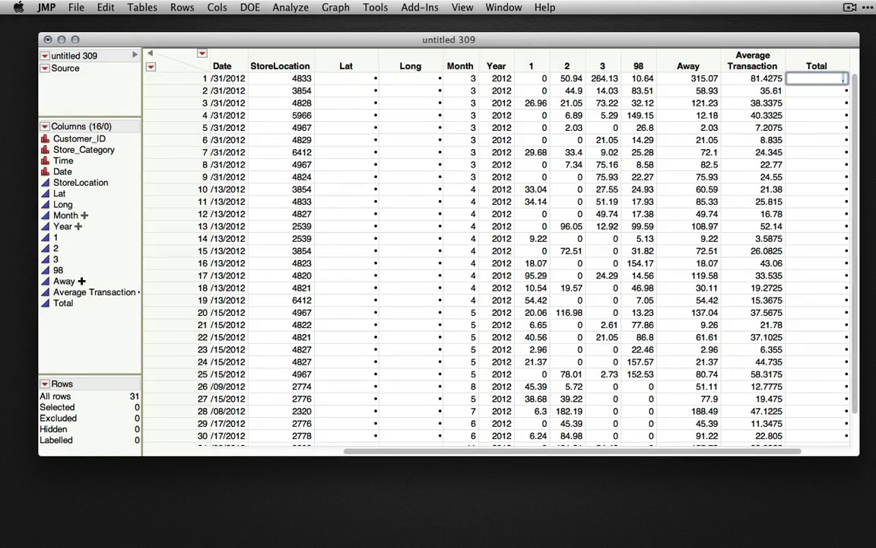
Step: Give the Total column a formula using the statistical Sum function of columns 1, 2, 3 and 98
right_click(812, 65)
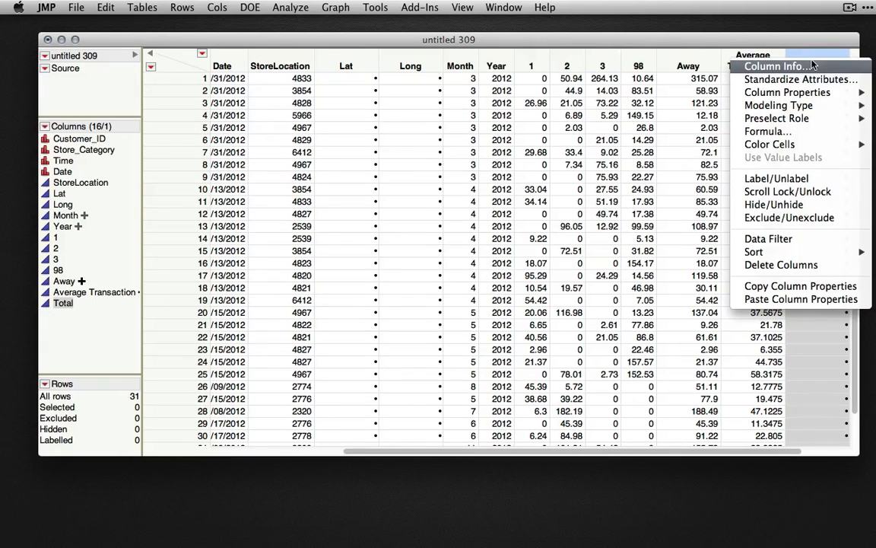
click(769, 131)
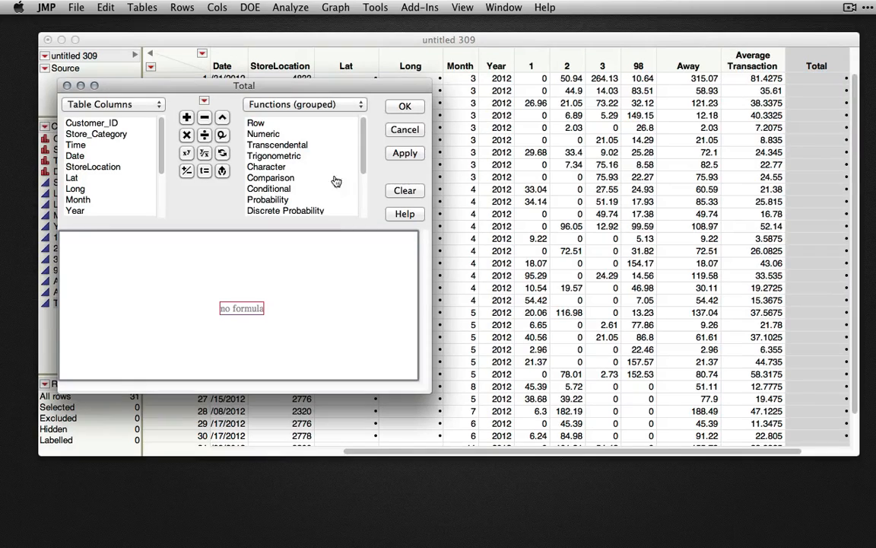
scroll(276, 174, down, 5)
click(277, 167)
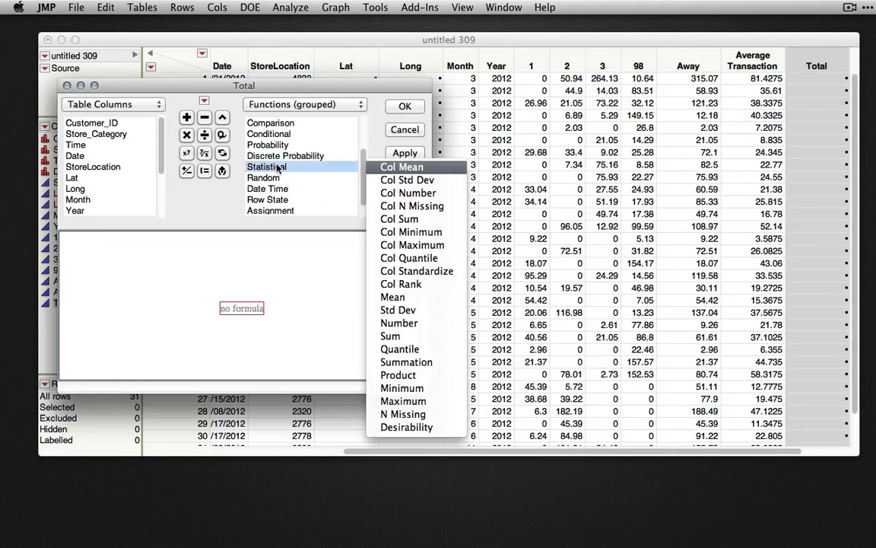
click(392, 335)
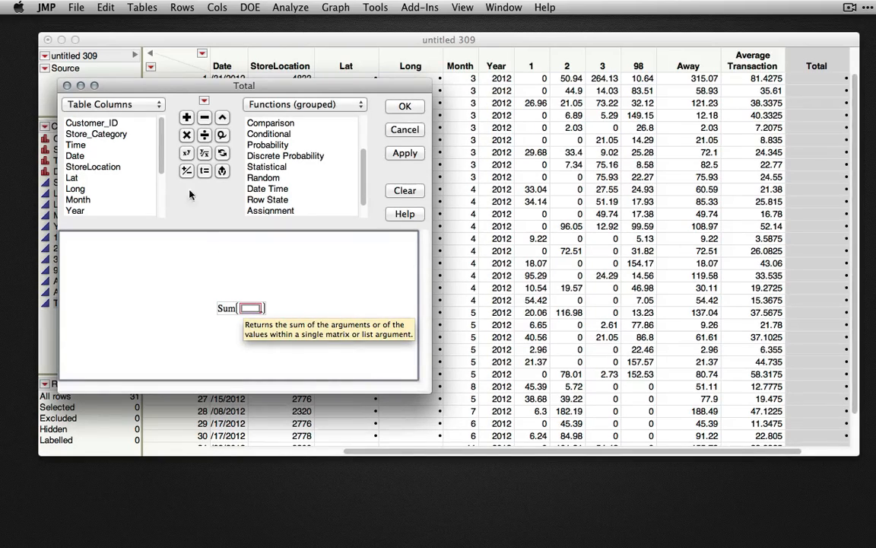
scroll(114, 168, down, 5)
click(74, 168)
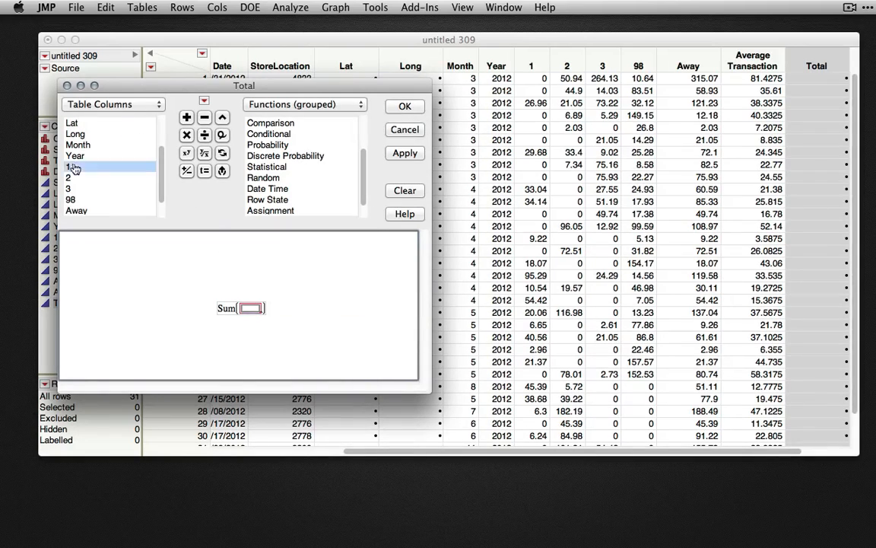
shift+click(82, 201)
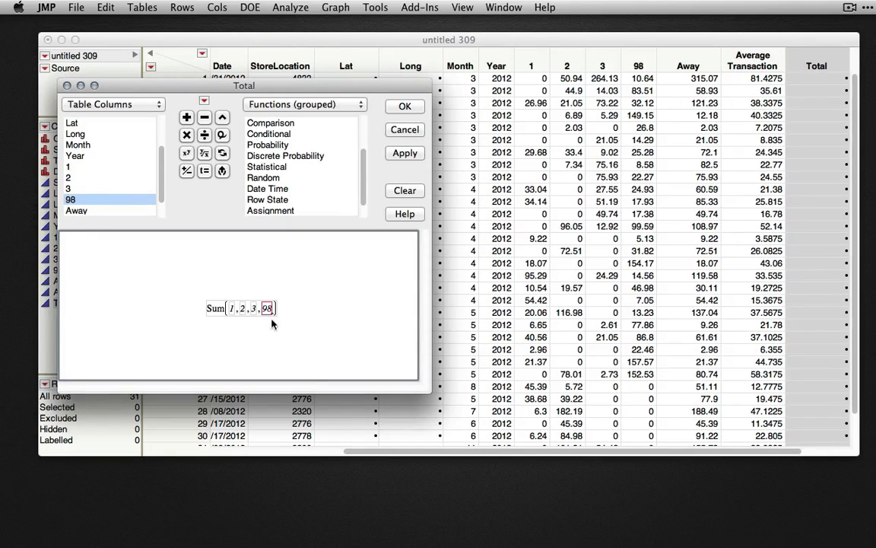
click(417, 107)
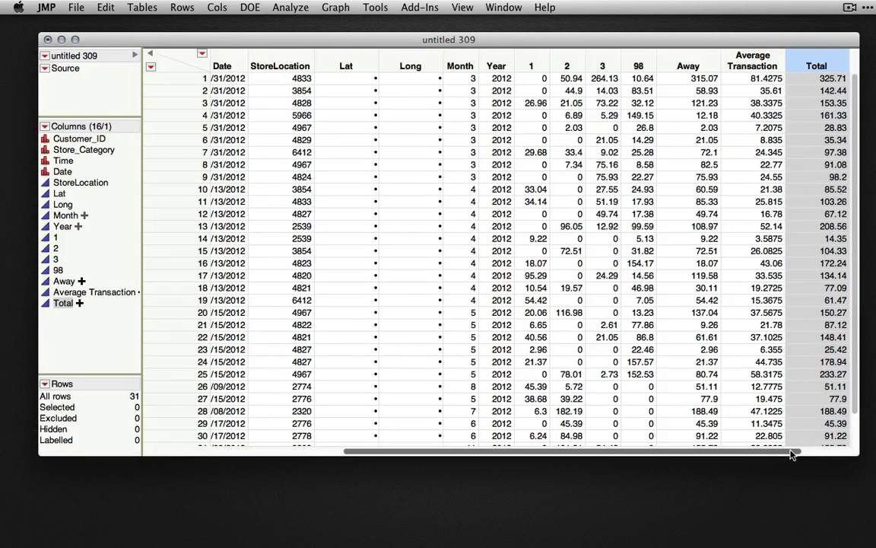
Step: Run a Distribution analysis on the Total column and move its report window clear of the table's column list
scroll(831, 451, right, 3)
scroll(832, 451, right, 2)
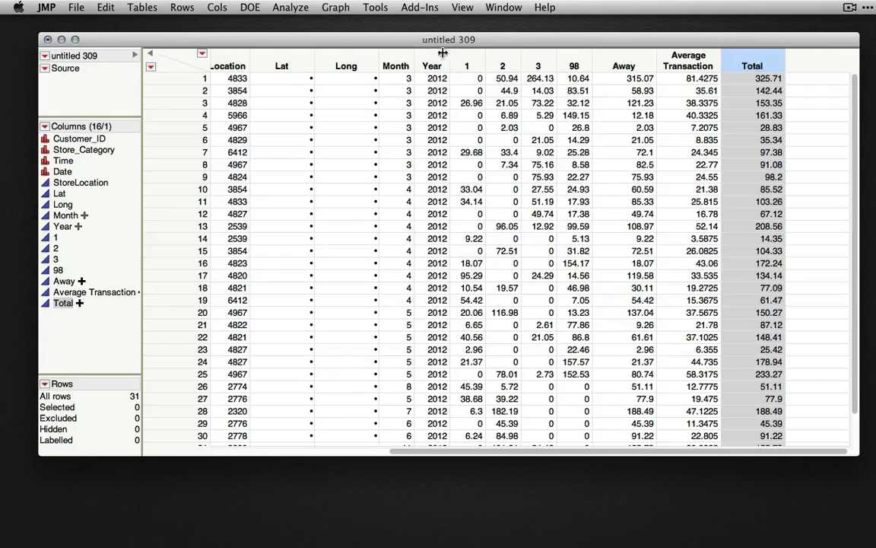
click(288, 8)
click(308, 23)
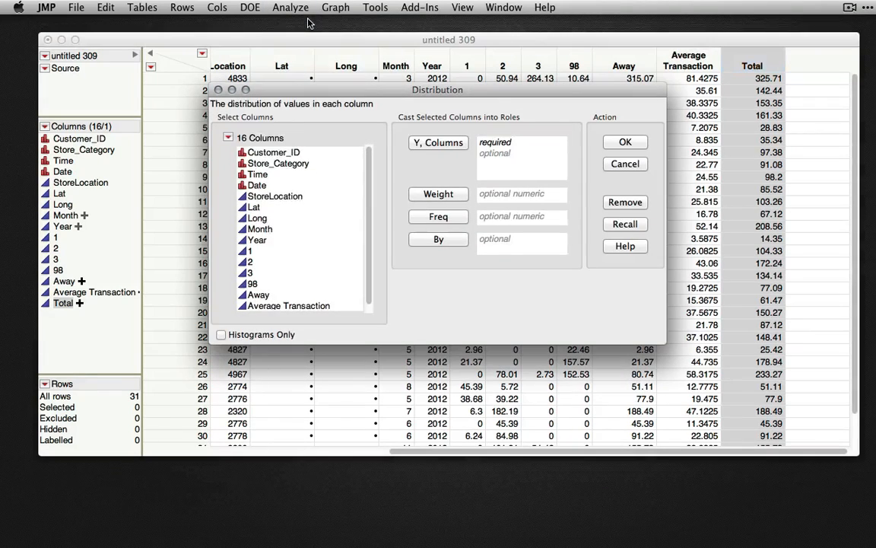
scroll(368, 220, down, 1)
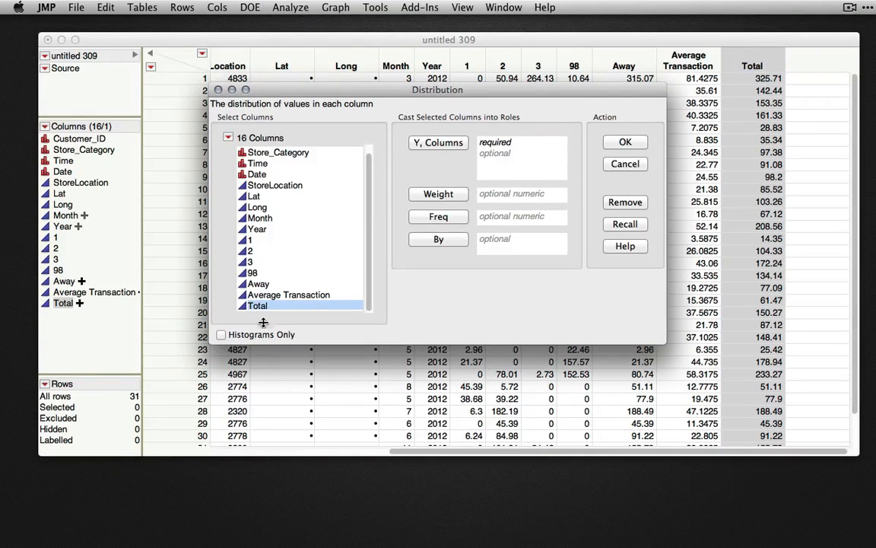
click(438, 142)
click(625, 141)
drag(206, 40, 390, 38)
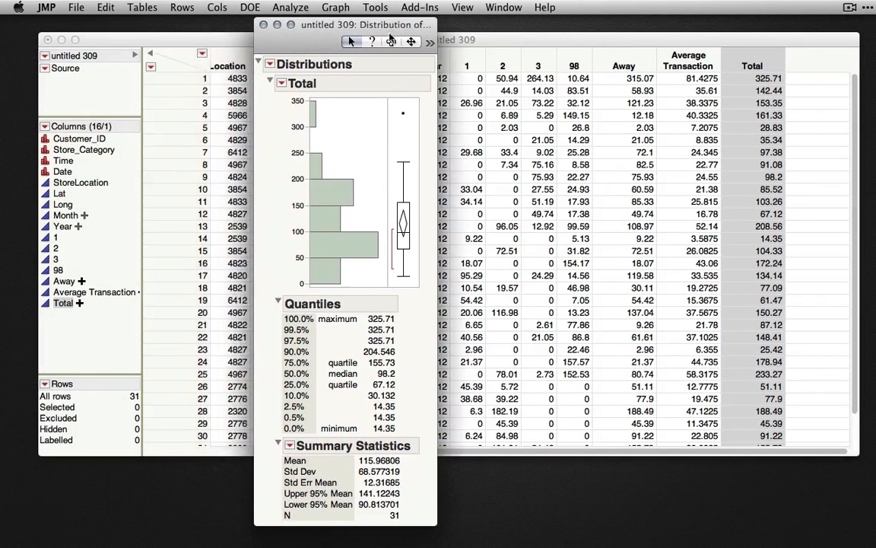
Step: Save the ranks of Total to the data table and close the distribution report
click(281, 84)
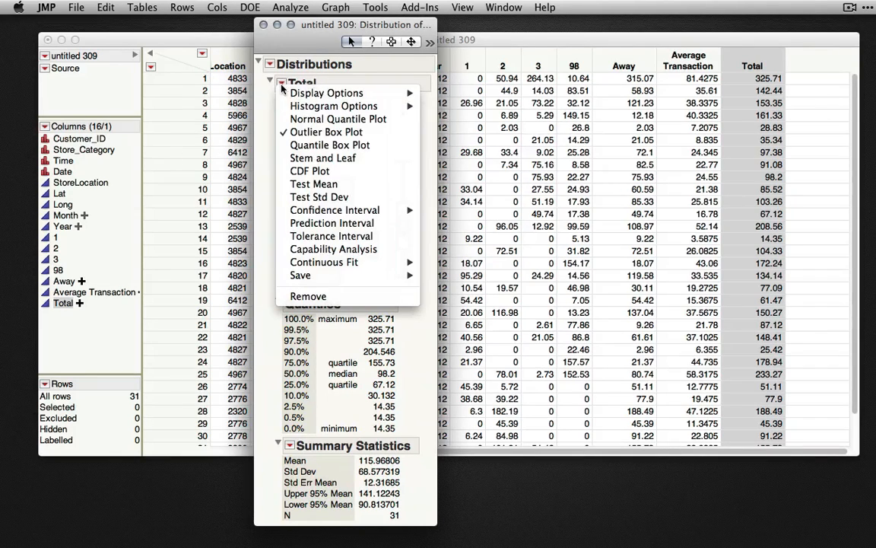
mouse_move(304, 276)
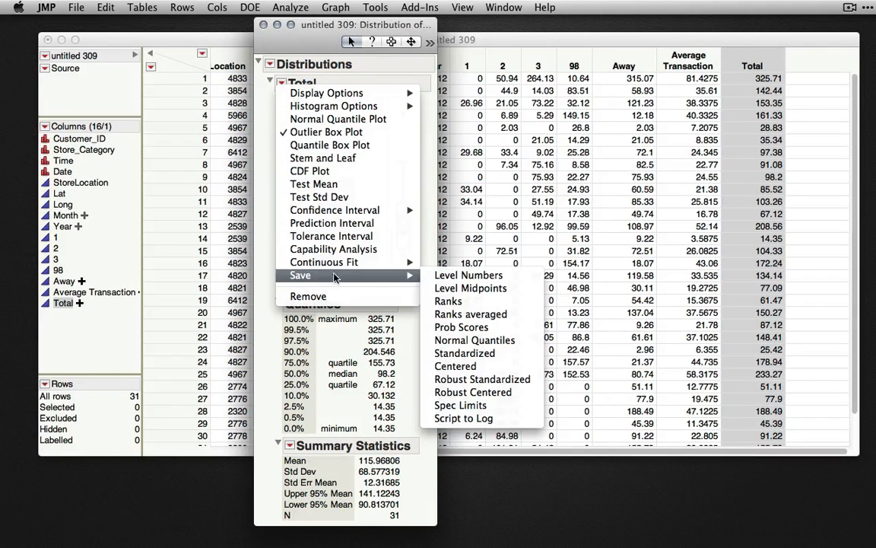
click(484, 302)
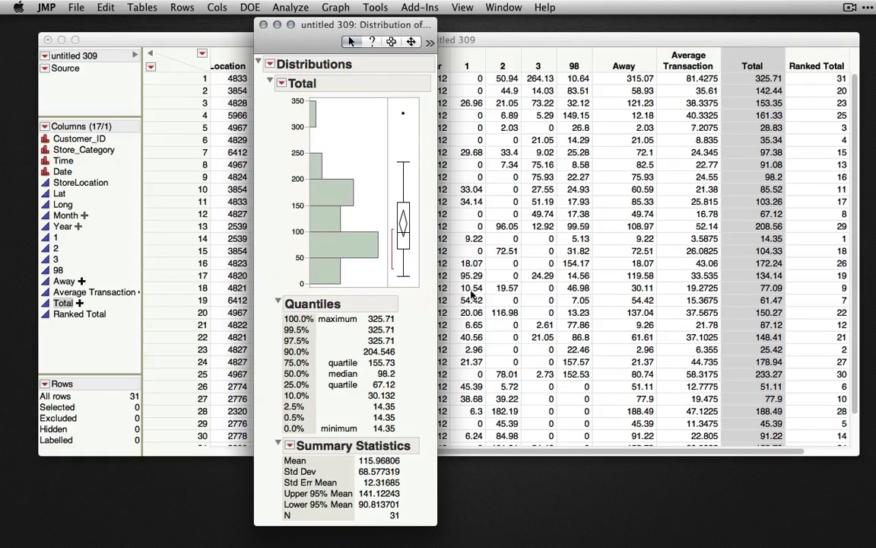
click(263, 24)
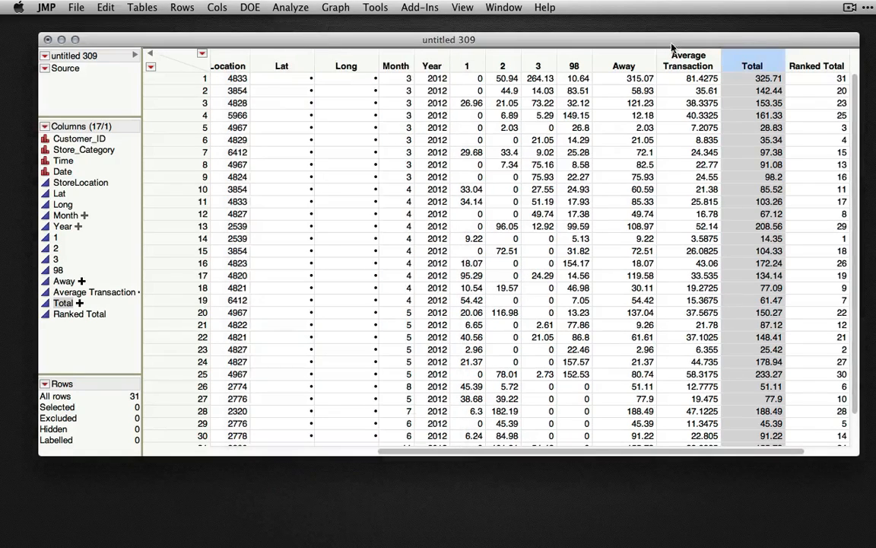
Step: Open the binning utility for the Ranked Total column
click(807, 60)
drag(795, 451, 845, 451)
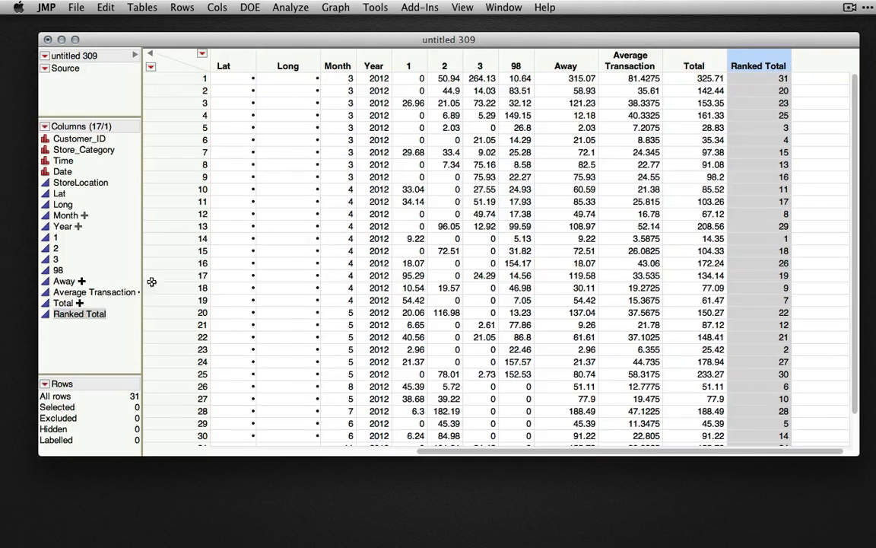
right_click(96, 315)
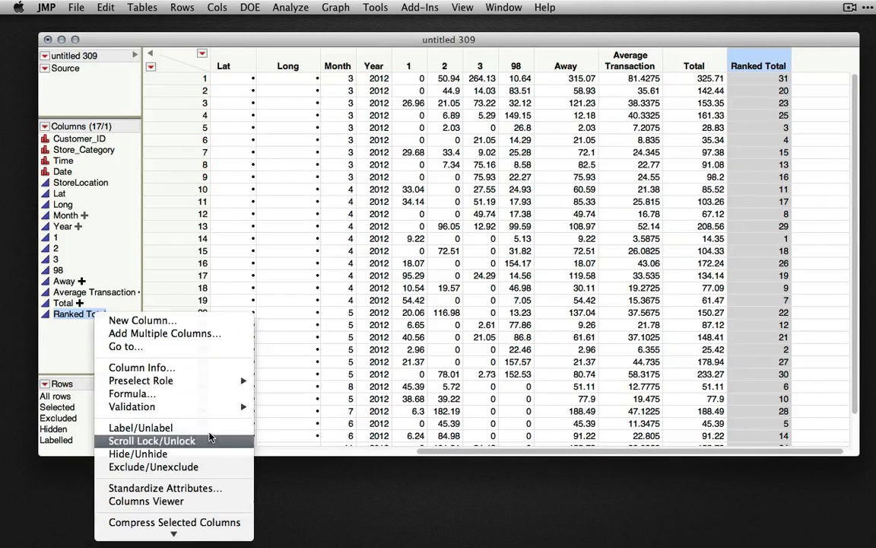
mouse_move(196, 546)
click(195, 506)
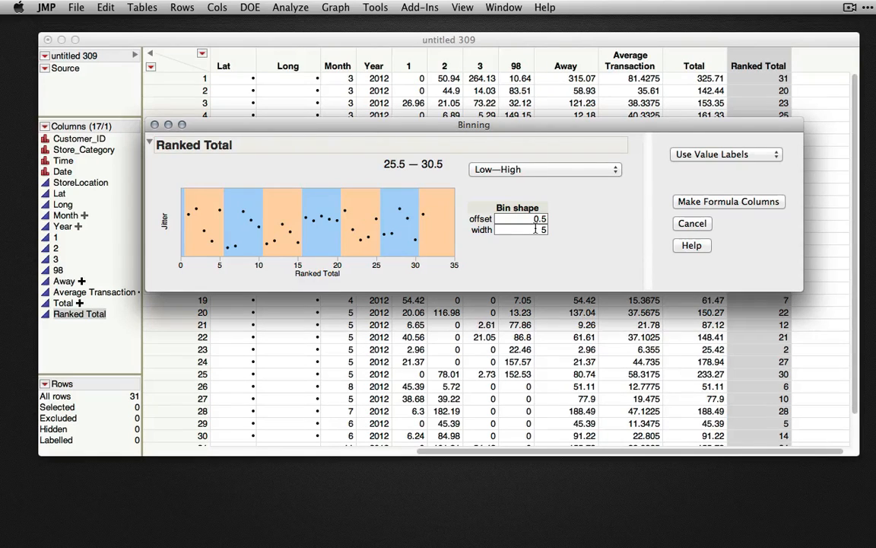
Step: Calculate 31/4 in Spotlight and create a binned formula column from Ranked Total with a bin width of 7.75
key(super+space)
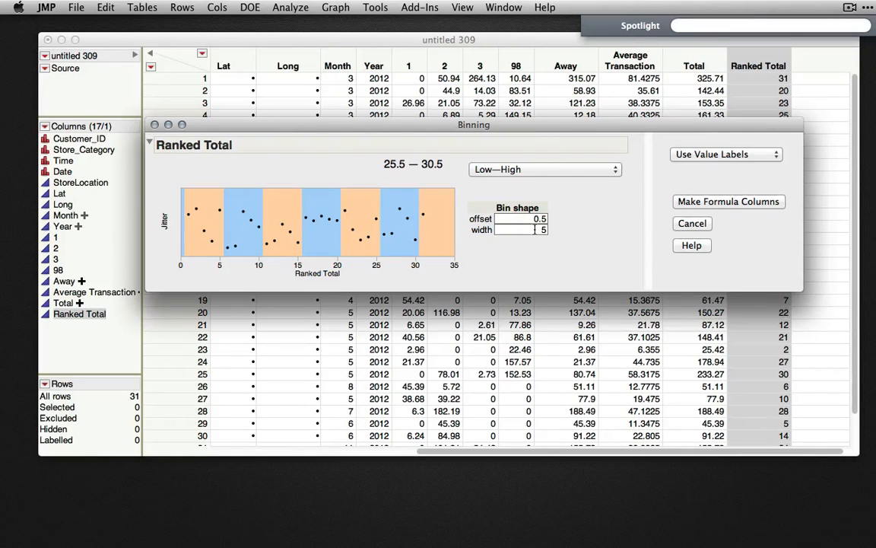
text(31/4)
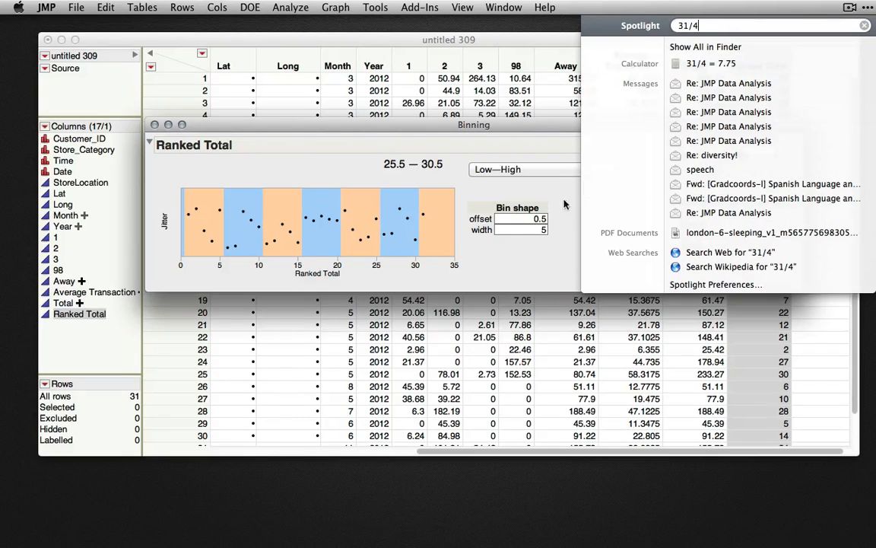
click(533, 231)
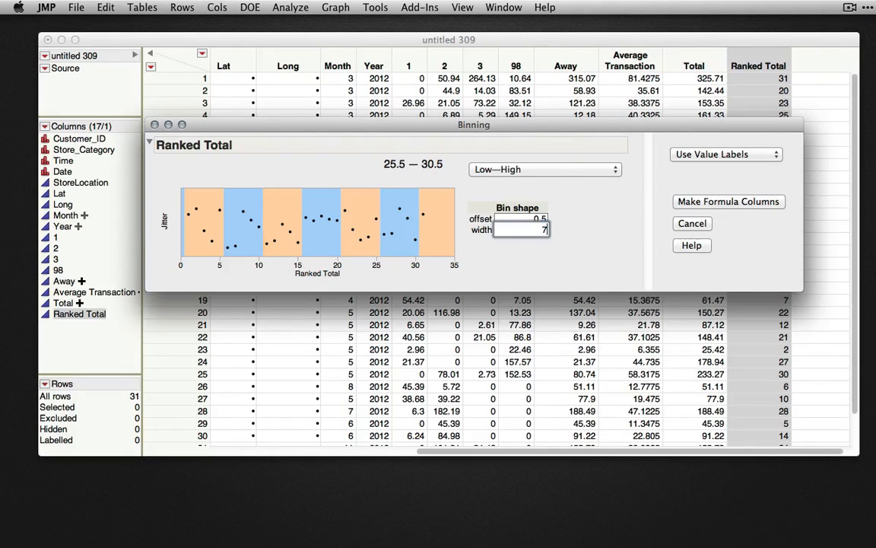
text(7.75)
key(Tab)
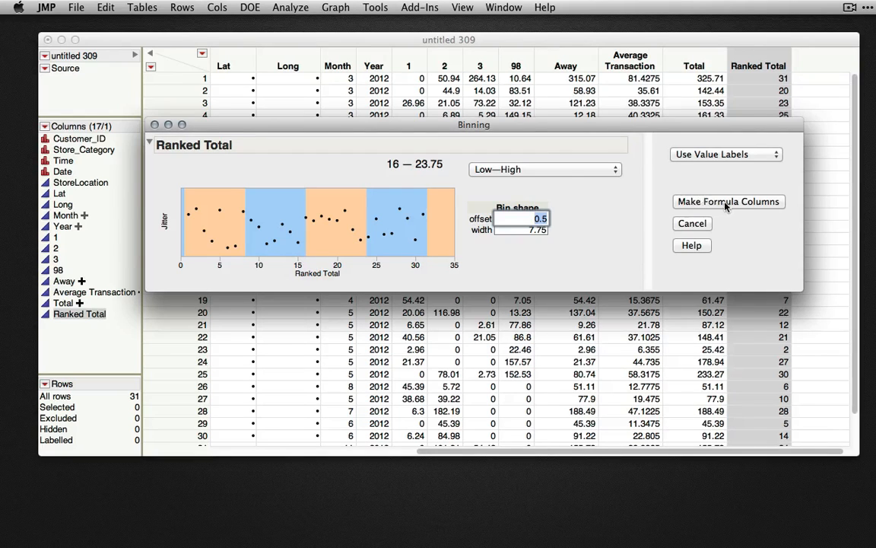
click(697, 201)
Step: Check the distribution of the Ranked Total Binned column and close the report
click(836, 65)
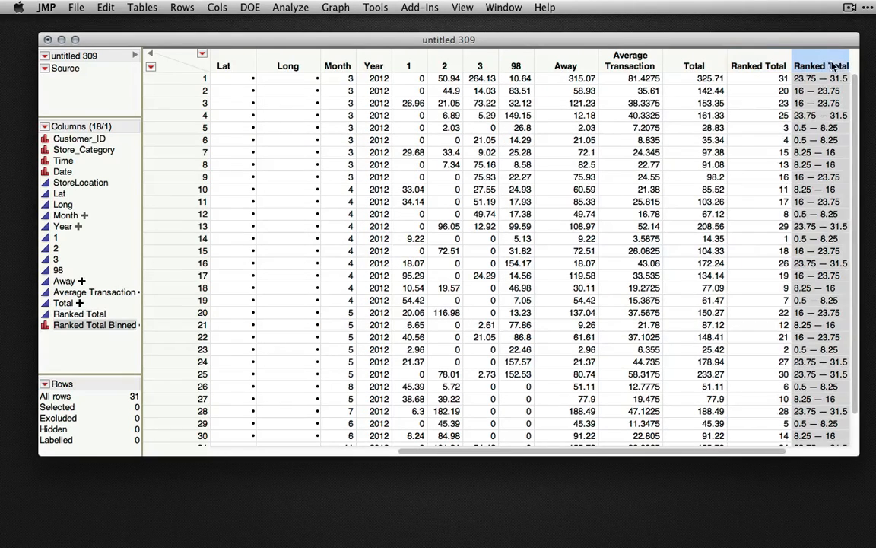
click(292, 7)
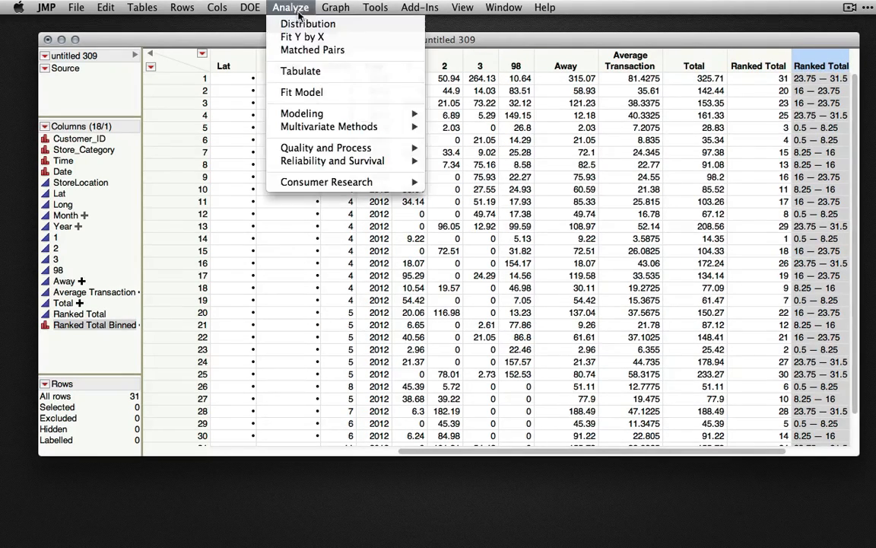
click(357, 24)
click(623, 141)
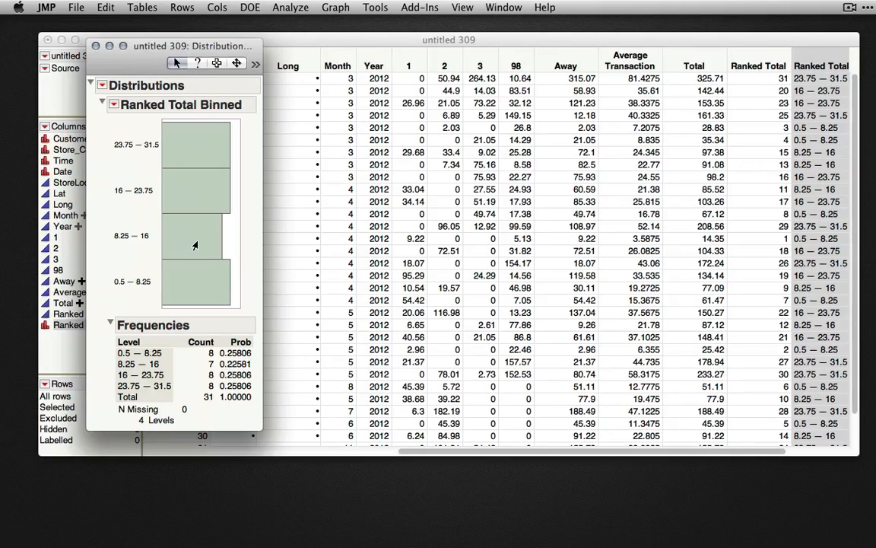
click(96, 46)
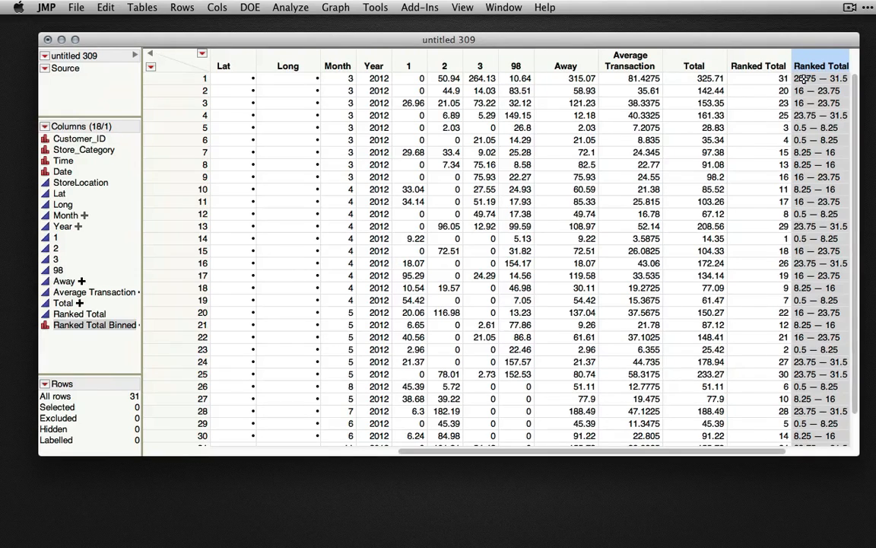
Step: Start a Bubble Plot with Away as X and column 98 as Y
mouse_move(802, 85)
click(336, 8)
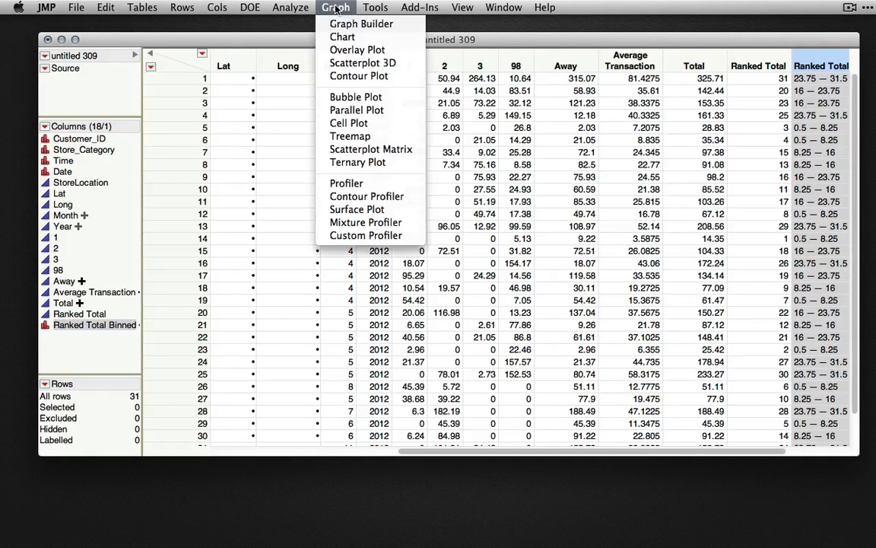
click(329, 95)
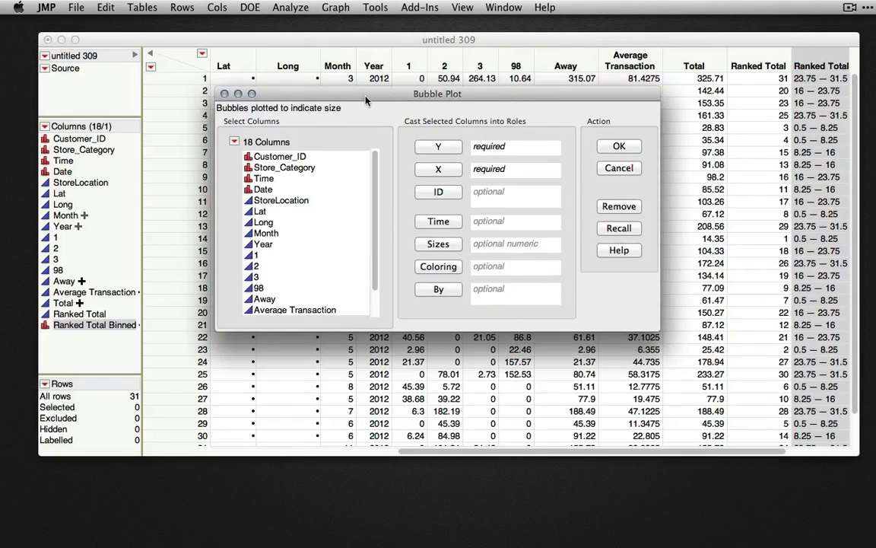
scroll(381, 221, down, 3)
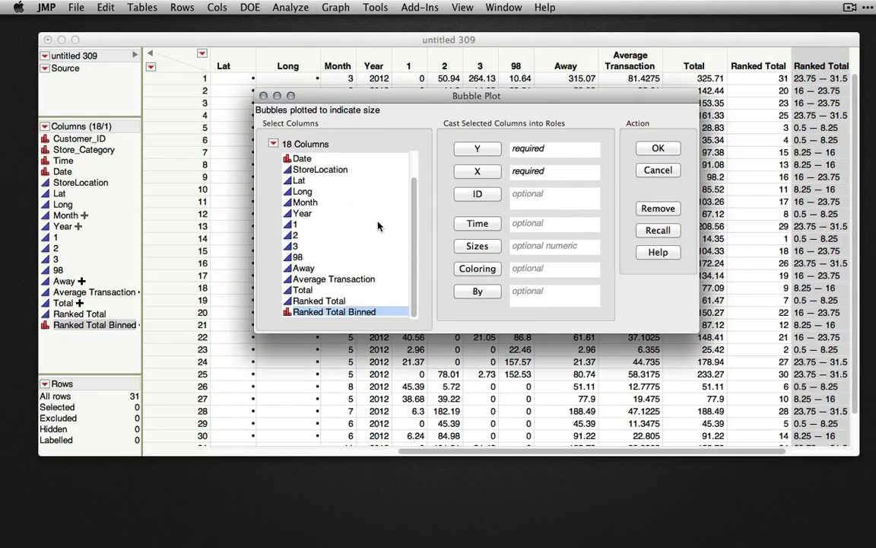
click(310, 259)
click(312, 268)
click(473, 170)
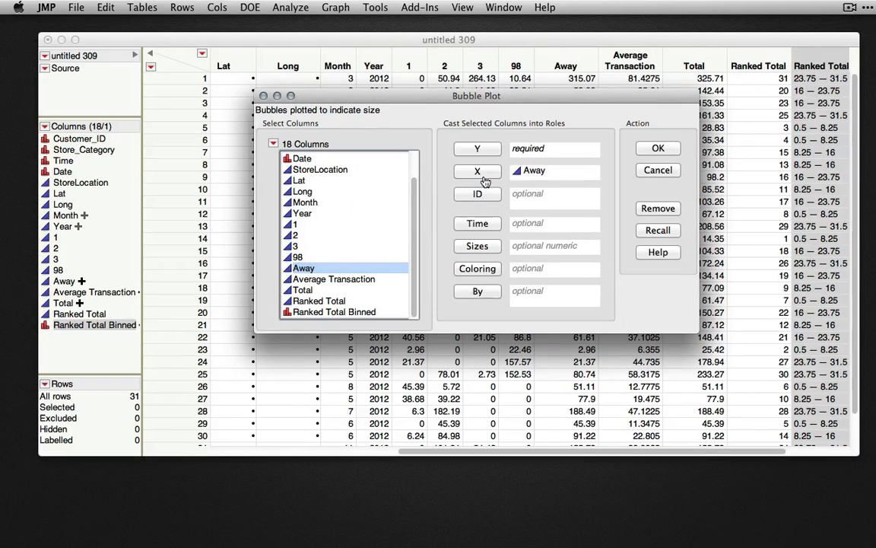
click(315, 257)
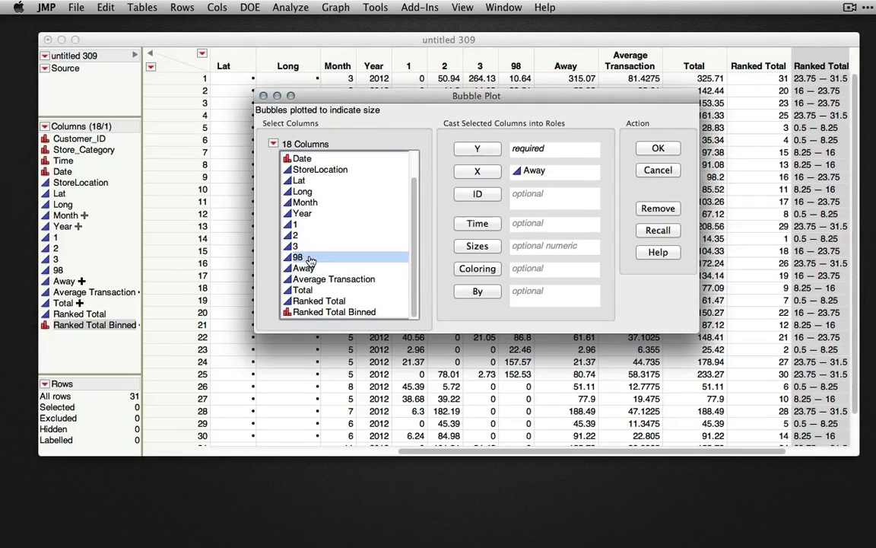
click(478, 149)
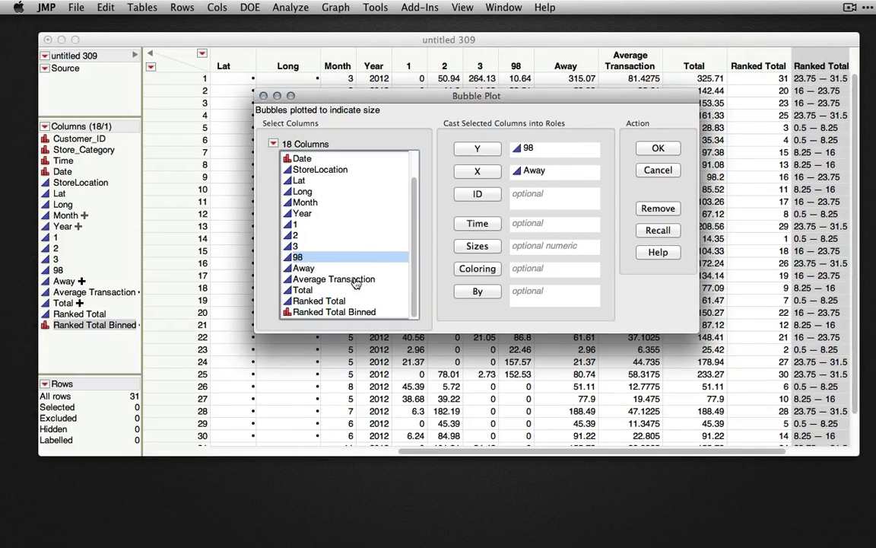
Step: Assign Ranked Total Binned as the bubble ID and Average Transaction as the size, and create the bubble plot
click(351, 315)
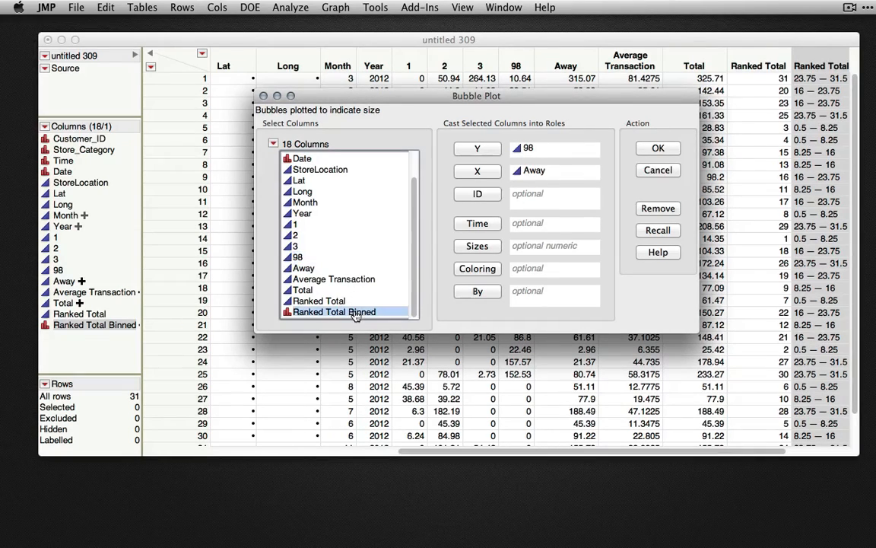
click(491, 199)
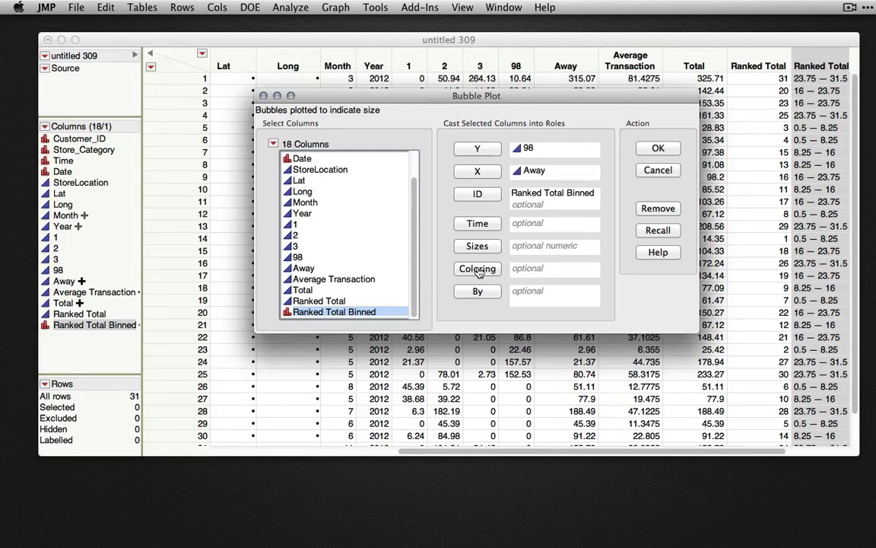
click(353, 278)
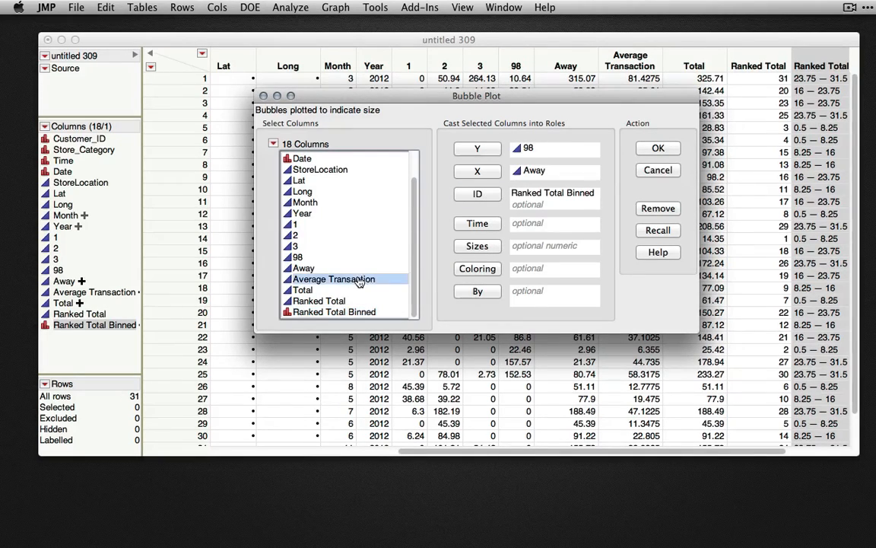
click(487, 246)
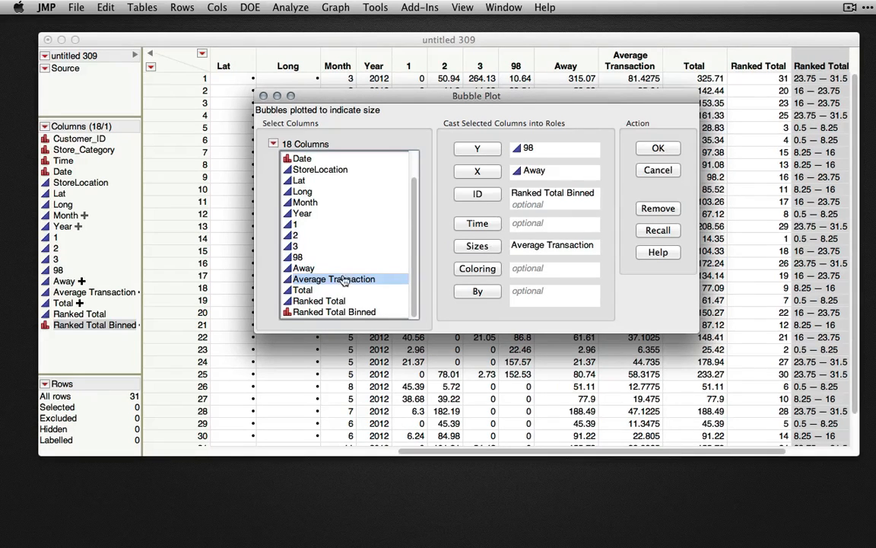
click(658, 149)
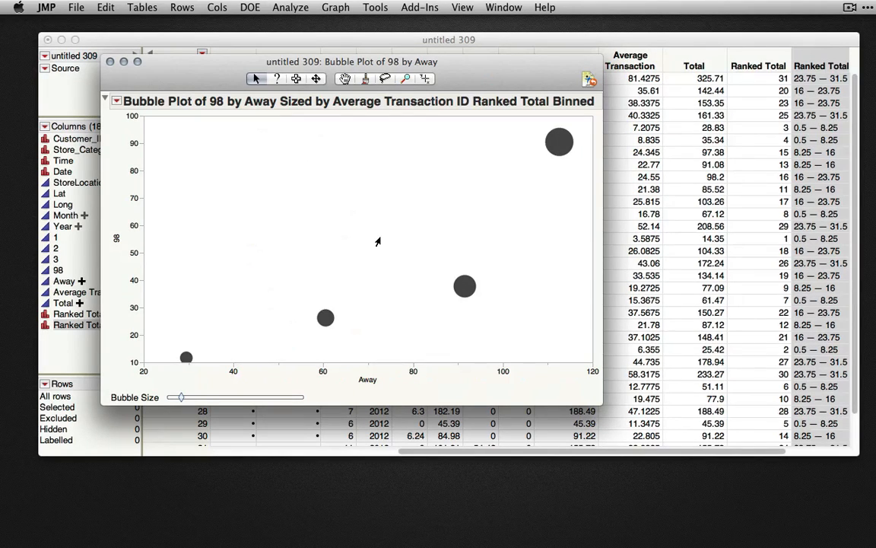
Step: Start another Bubble Plot with column 98 as Y and Away as X
click(336, 7)
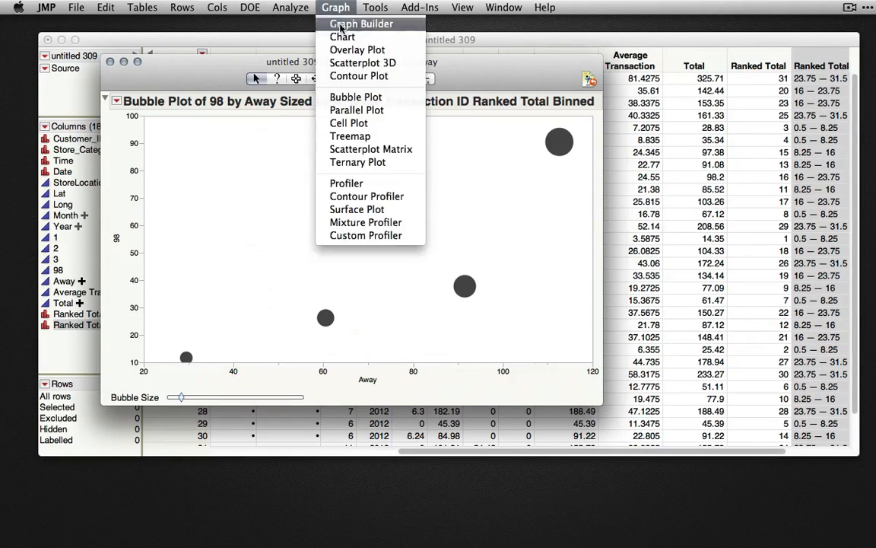
click(354, 95)
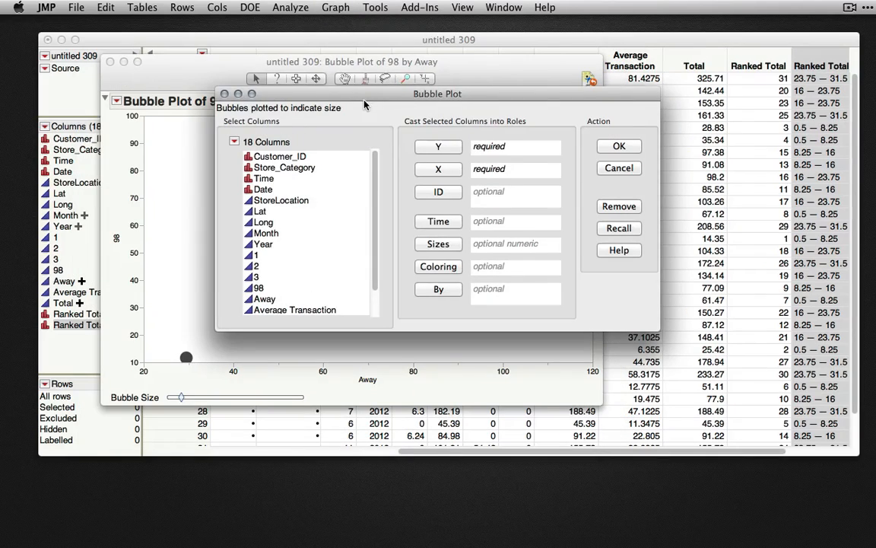
click(259, 287)
click(439, 146)
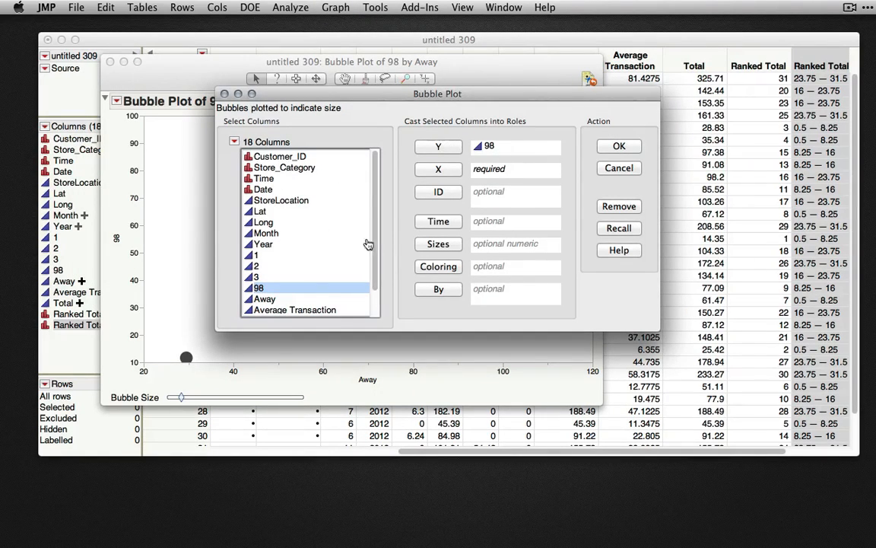
click(265, 299)
click(438, 169)
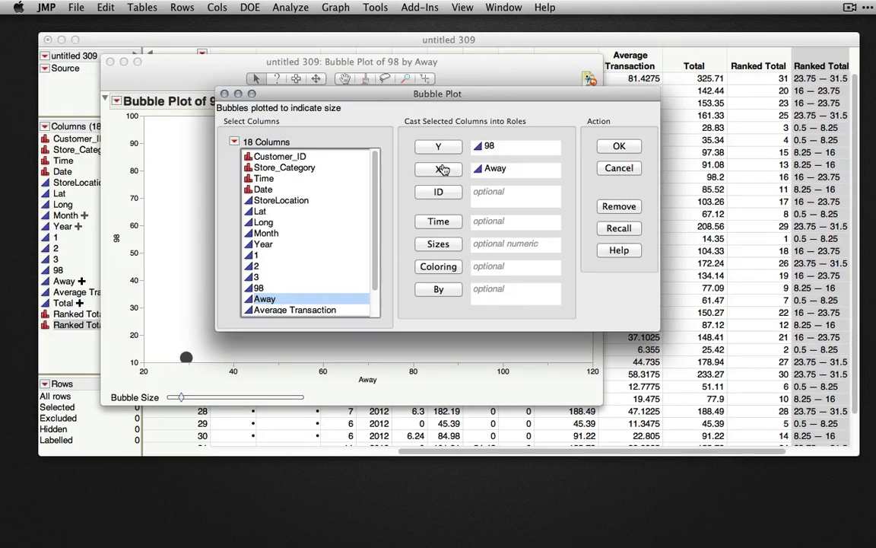
Step: Assign Ranked Total Binned followed by Ranked Total as the ID columns of the new bubble plot
scroll(371, 232, down, 3)
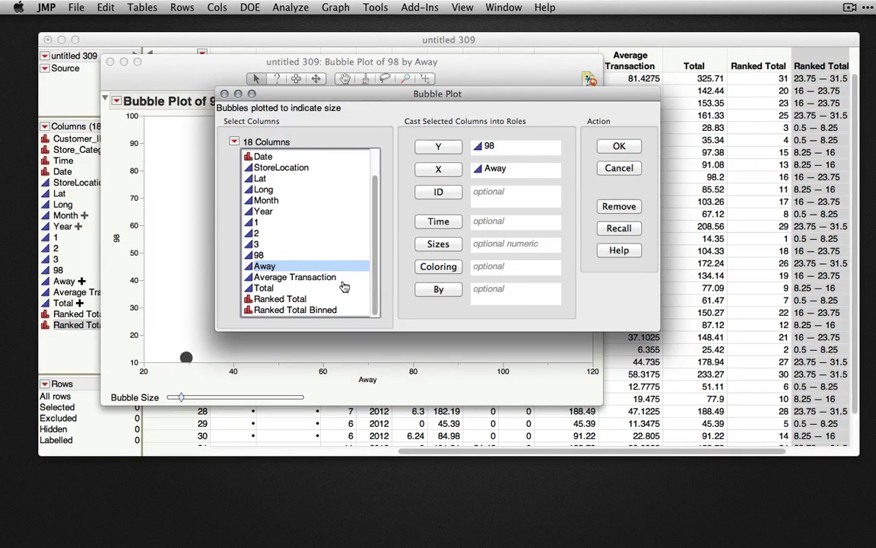
click(303, 311)
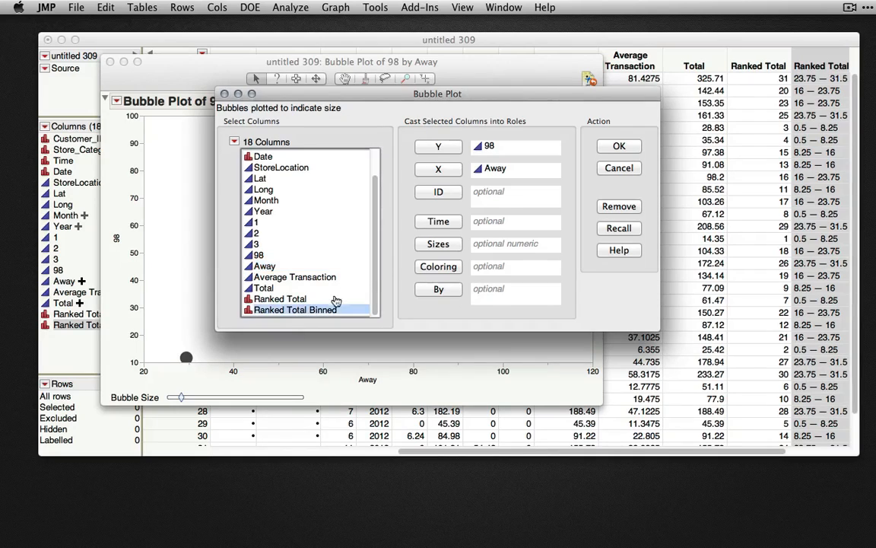
click(440, 193)
click(280, 299)
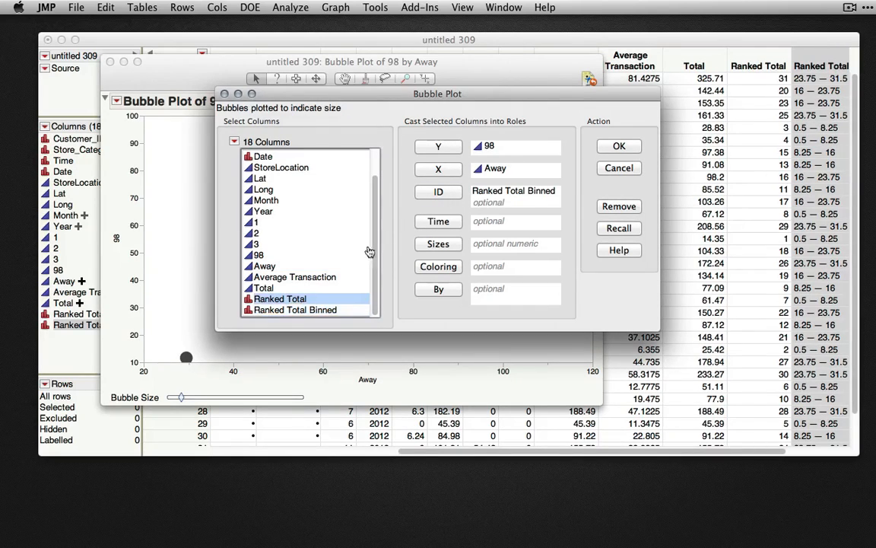
click(439, 194)
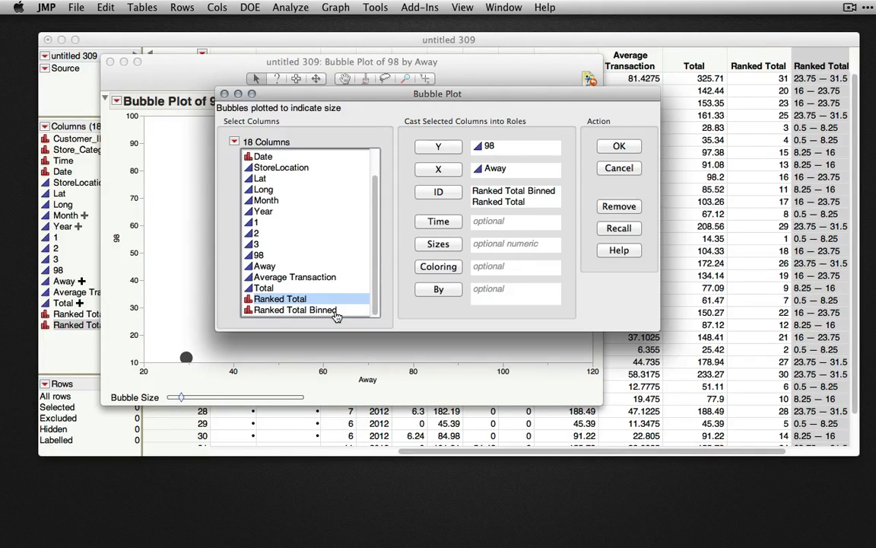
Step: Use Ranked Total Binned for both bubble sizes and coloring, and create the plot
click(304, 310)
click(439, 244)
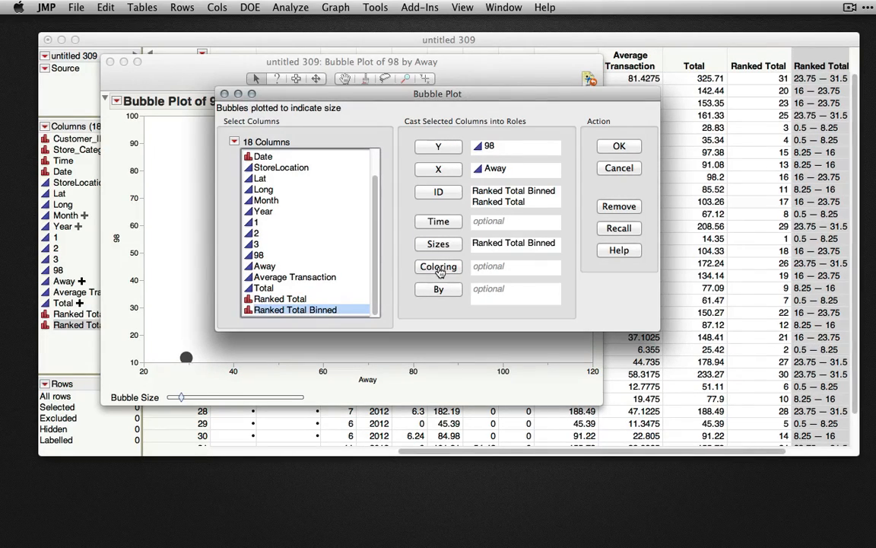
click(439, 267)
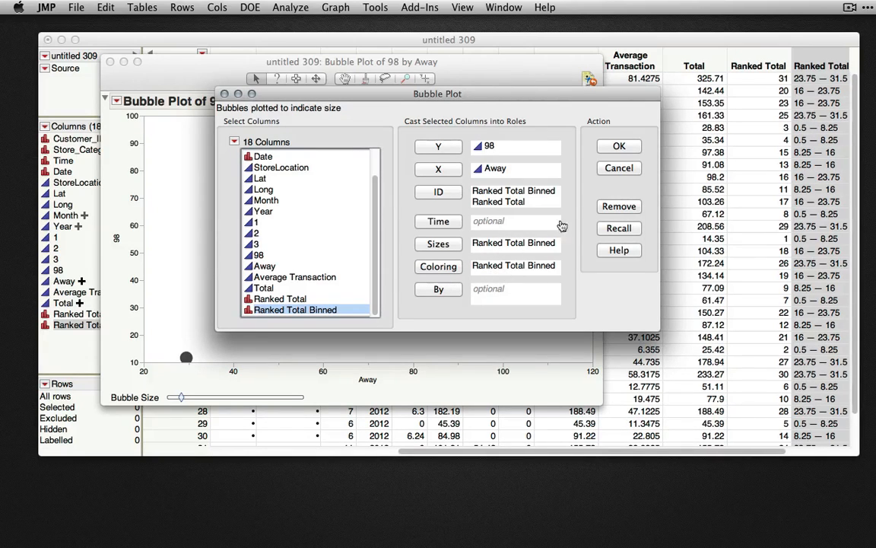
click(619, 145)
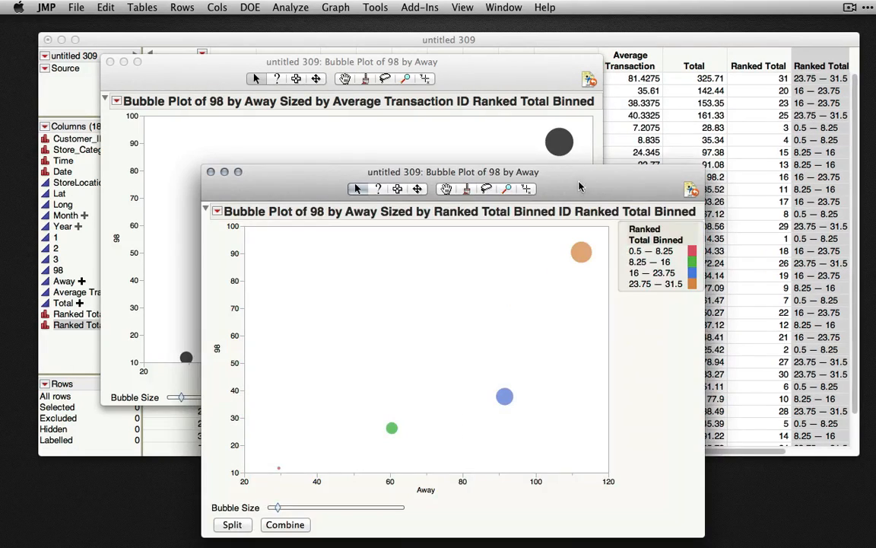
Step: Split the 23.75 — 31.5 bubble into its individual members, recombine it, and split it again
drag(578, 187, 601, 96)
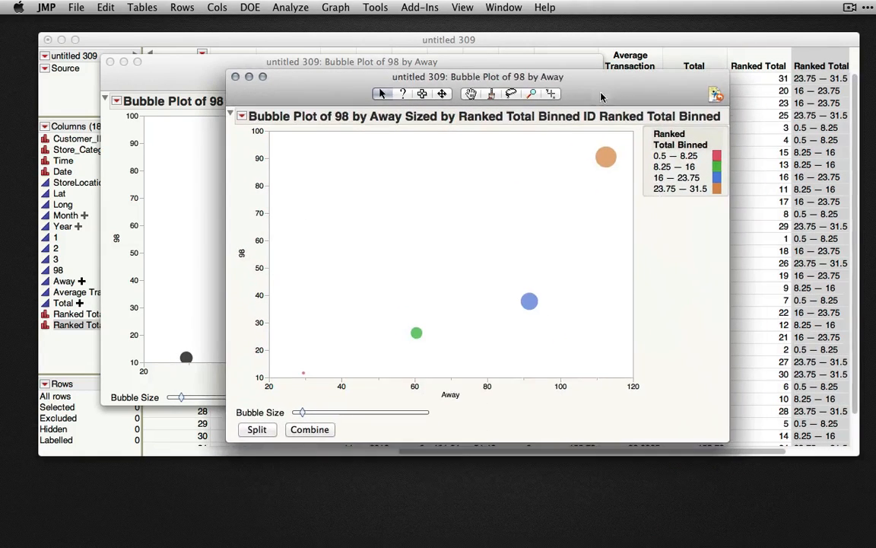
click(604, 160)
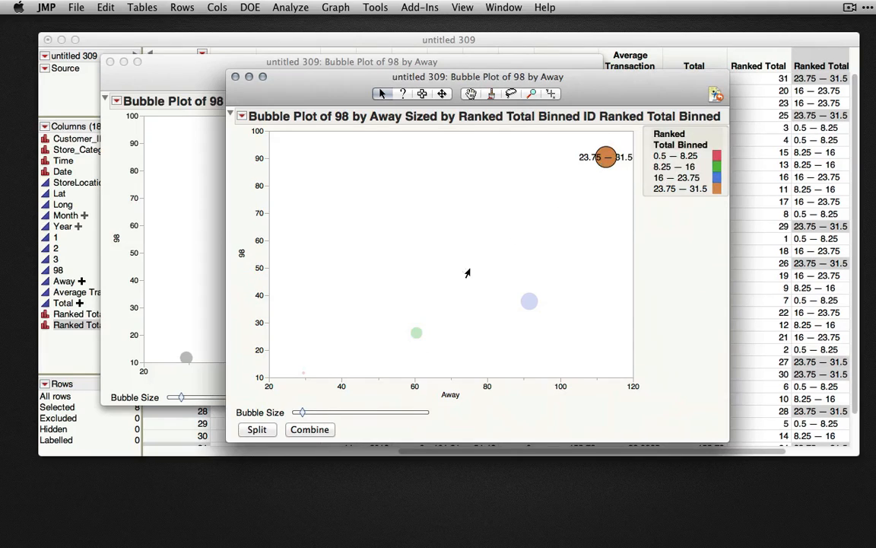
click(259, 430)
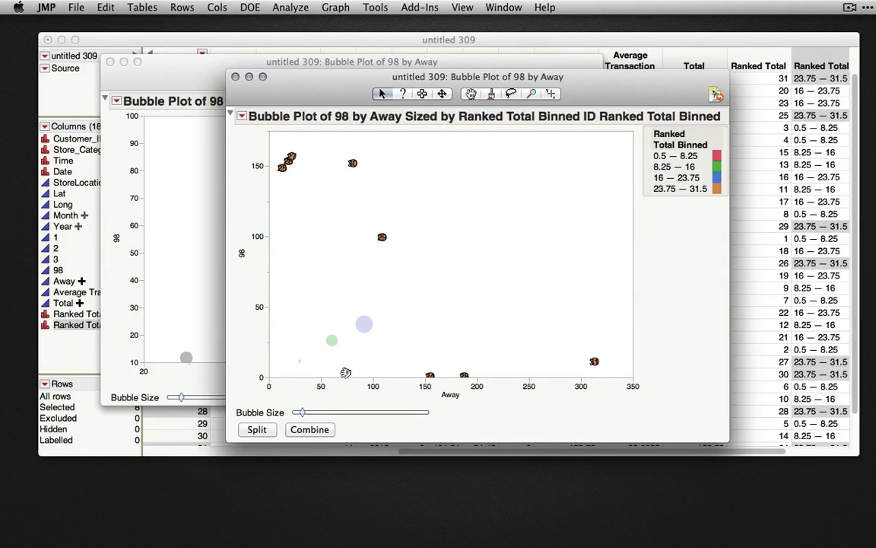
click(312, 429)
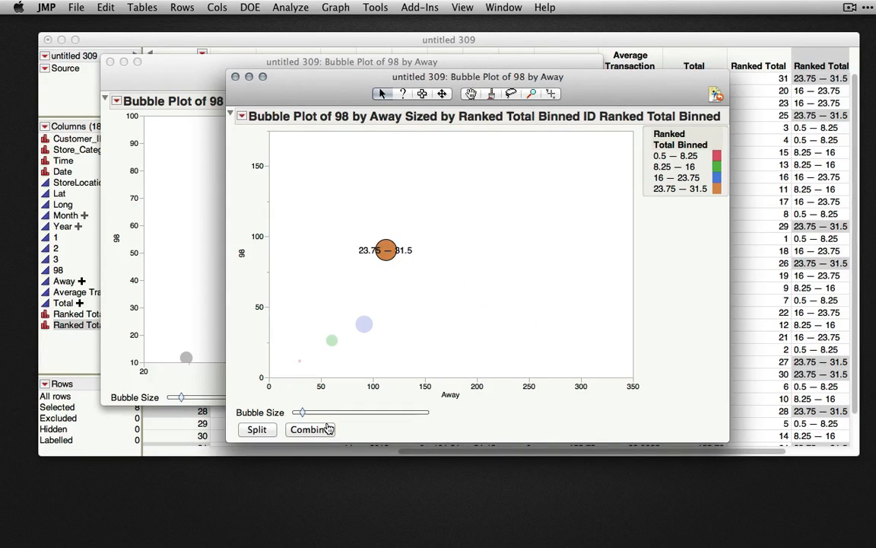
click(257, 430)
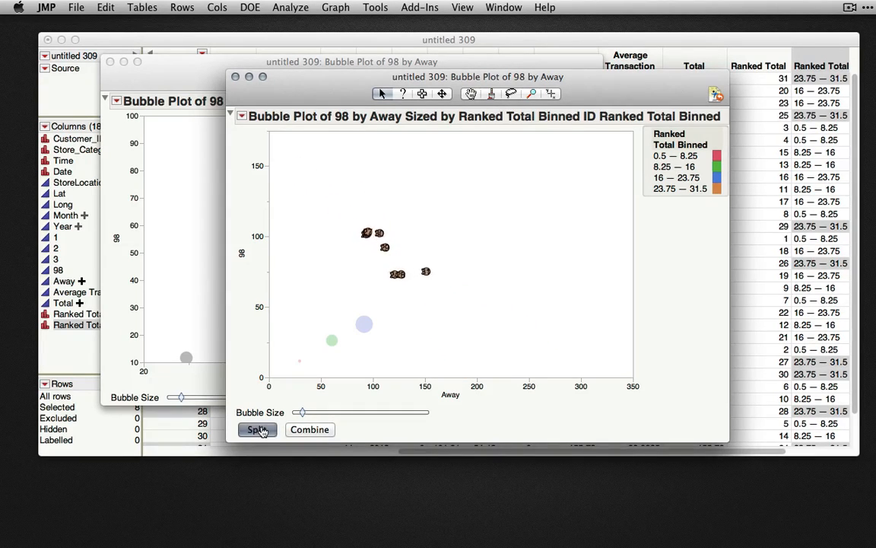